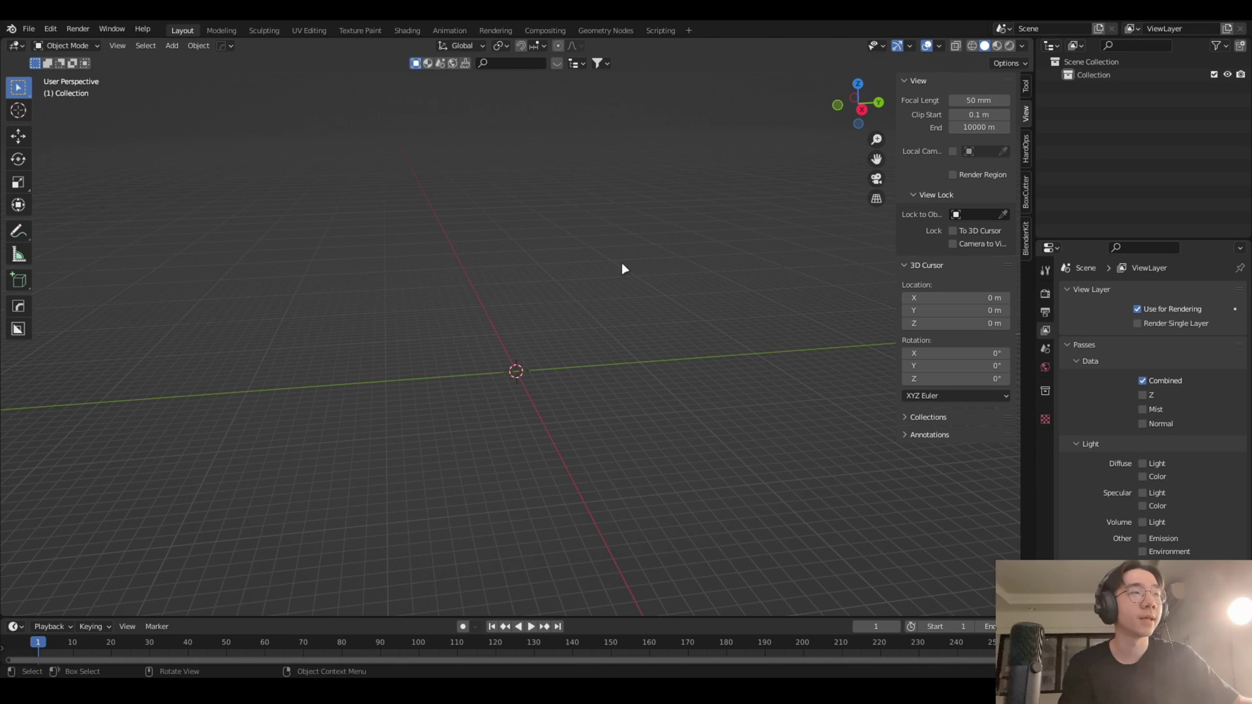
- Bring up the Add menu in the cleared scene to start building the room
{"action": "key", "text": "shift+a"}
- Add a cube and delete one of its faces to make an open-fronted box
{"action": "left_click", "coordinate": [672, 276]}
{"action": "key", "text": "Tab"}
{"action": "key", "text": "x"}
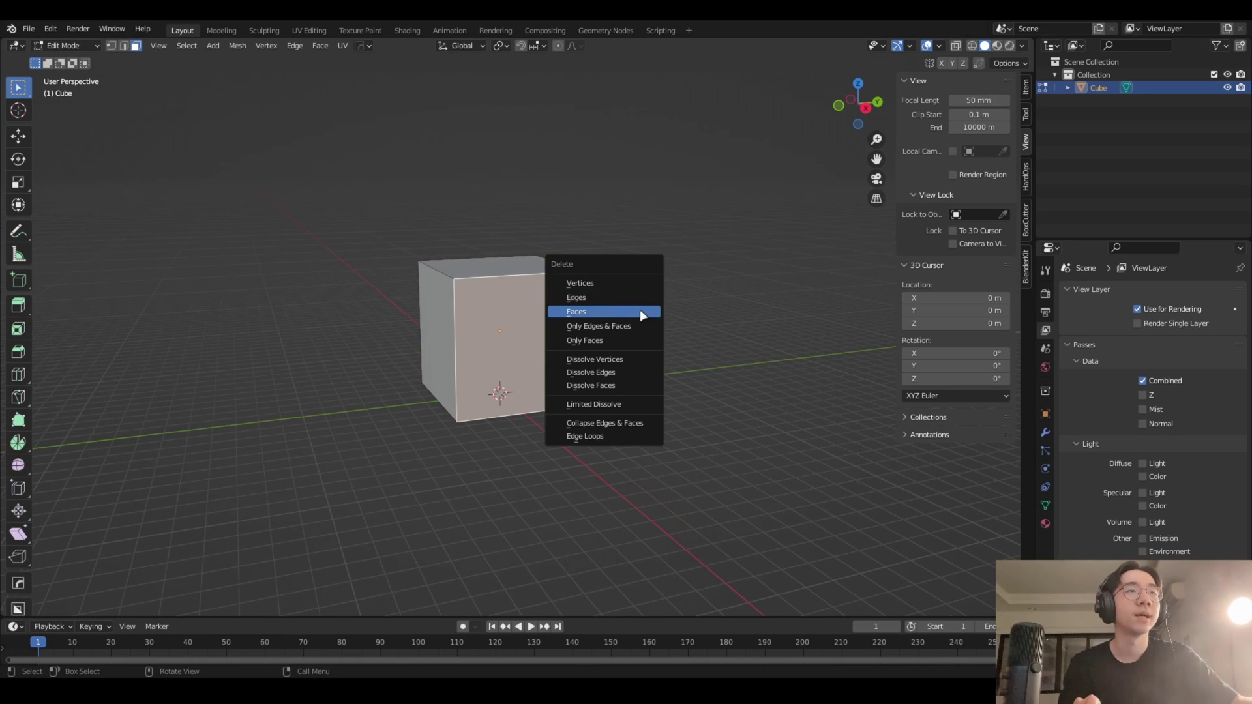
{"action": "key", "text": "Tab"}
{"action": "mouse_move", "coordinate": [629, 299]}
{"action": "middle_mouse_down"}
{"action": "mouse_move", "coordinate": [556, 295]}
{"action": "mouse_move", "coordinate": [556, 341]}
{"action": "middle_mouse_up"}
- Cut a small rectangular window through the wall with BoxCutter in Back Ortho view
{"action": "key", "text": "alt+w"}
{"action": "key", "text": "ctrl+KP_1"}
{"action": "scroll", "coordinate": [539, 253], "scroll_direction": "up", "scroll_amount": 2}
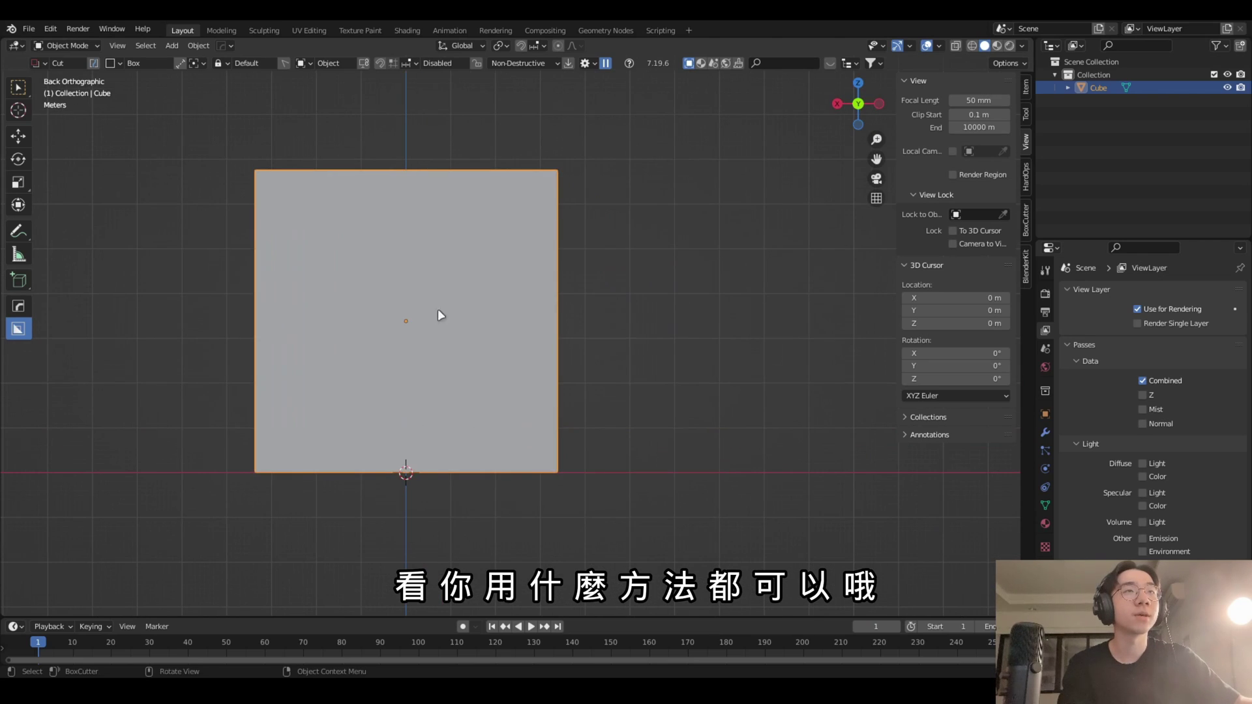
{"action": "left_click_drag", "start_coordinate": [383, 293], "coordinate": [432, 347]}
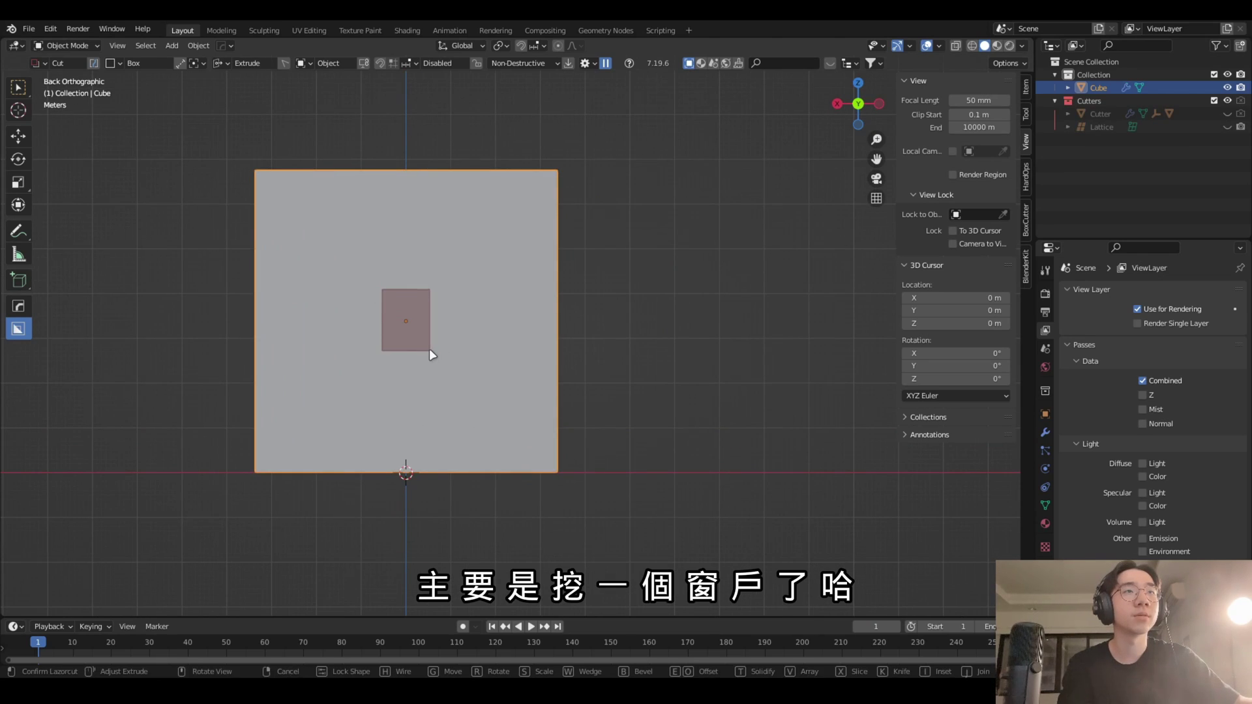
{"action": "middle_click_drag", "start_coordinate": [429, 348], "coordinate": [572, 387]}
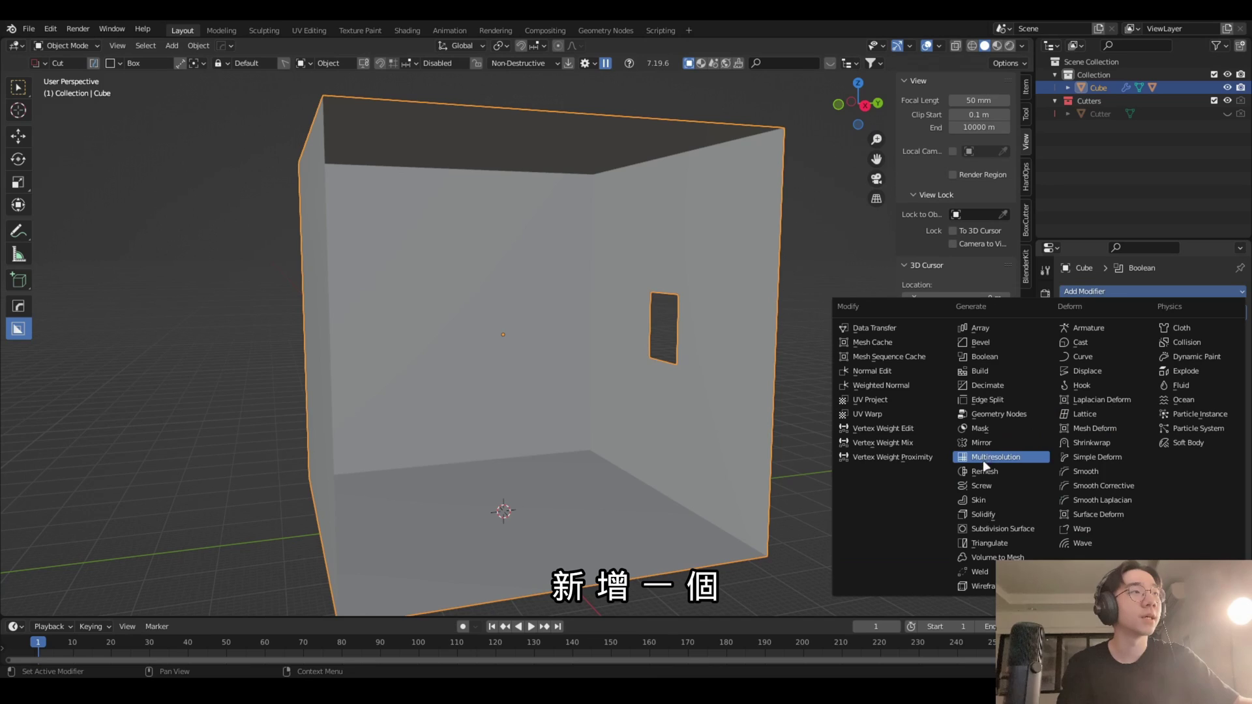
- Thicken the room walls with a Solidify modifier of -1.68 m thickness
{"action": "left_click", "coordinate": [984, 515]}
{"action": "left_click_drag", "start_coordinate": [1180, 366], "coordinate": [1077, 365]}
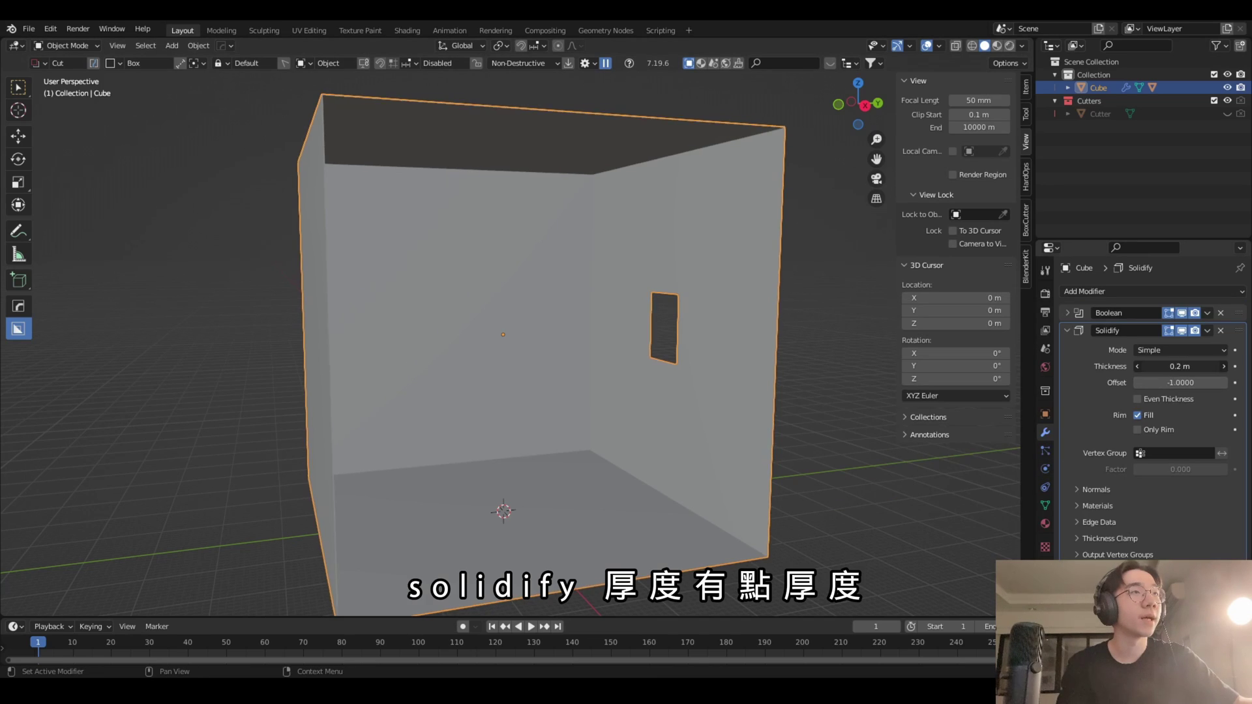
{"action": "key", "text": "ctrl+a"}
{"action": "left_click", "coordinate": [690, 371]}
- Add a Suzanne monkey head and a spot light to the room
{"action": "key", "text": "shift+a"}
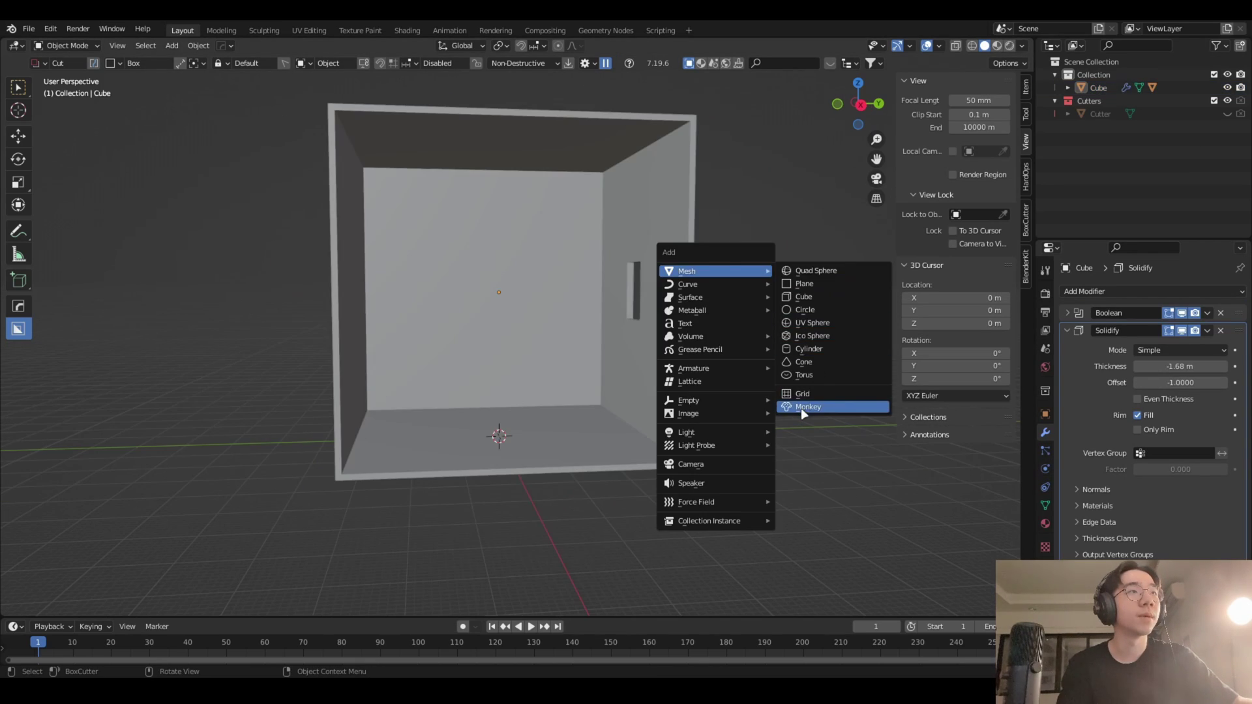
{"action": "left_click", "coordinate": [801, 408]}
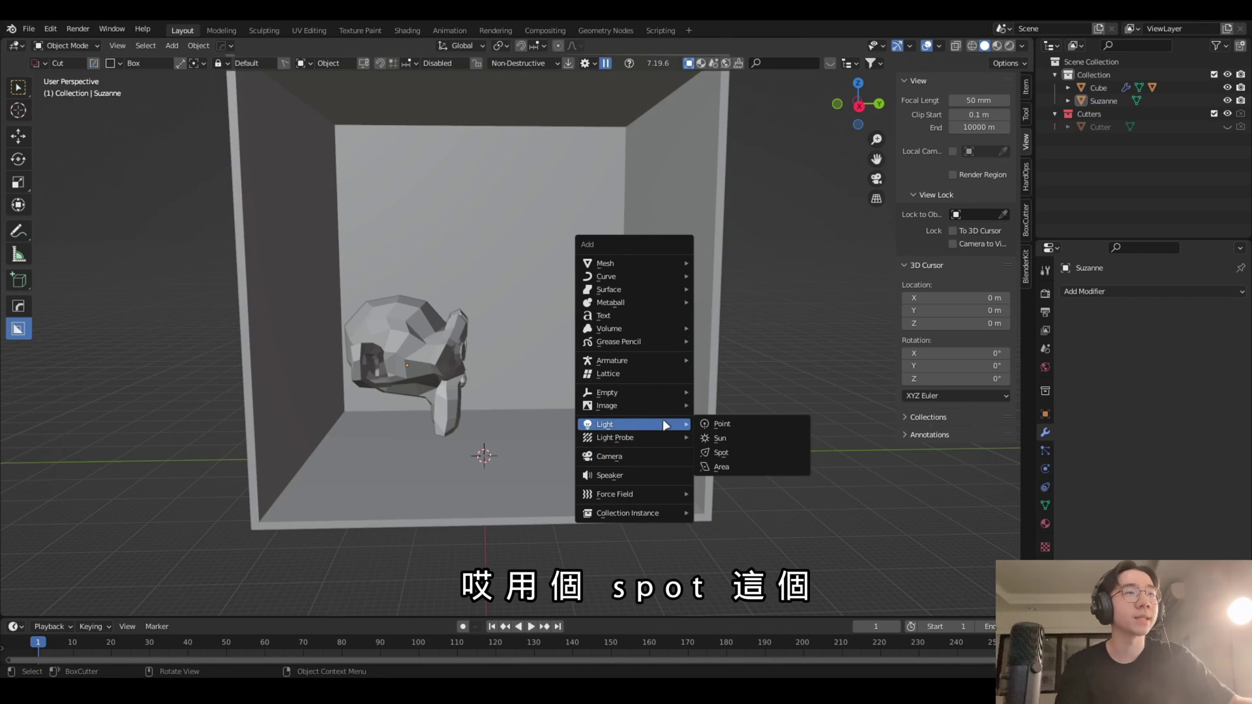
{"action": "left_click", "coordinate": [718, 454]}
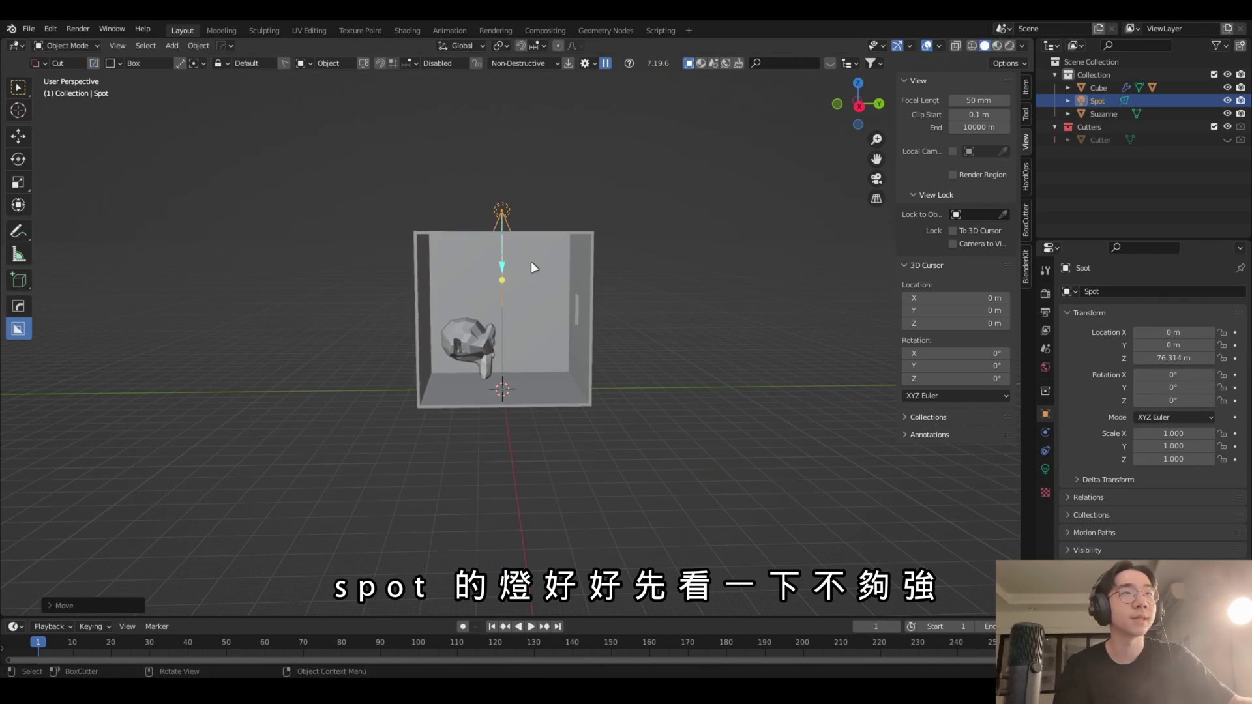
- Switch to rendered preview and start editing the spot light's Power
{"action": "left_click", "coordinate": [1010, 46]}
{"action": "scroll", "coordinate": [734, 335], "scroll_direction": "up", "scroll_amount": 2}
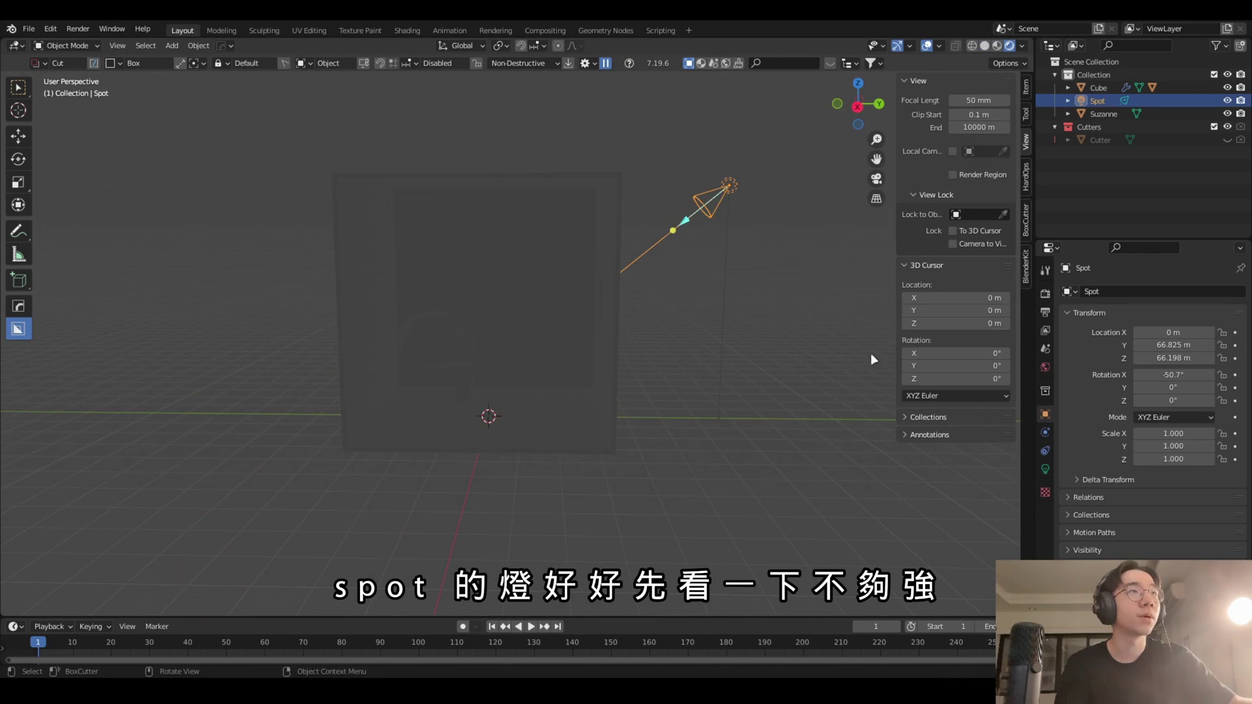
{"action": "left_click", "coordinate": [1046, 469]}
{"action": "double_click", "coordinate": [1167, 381]}
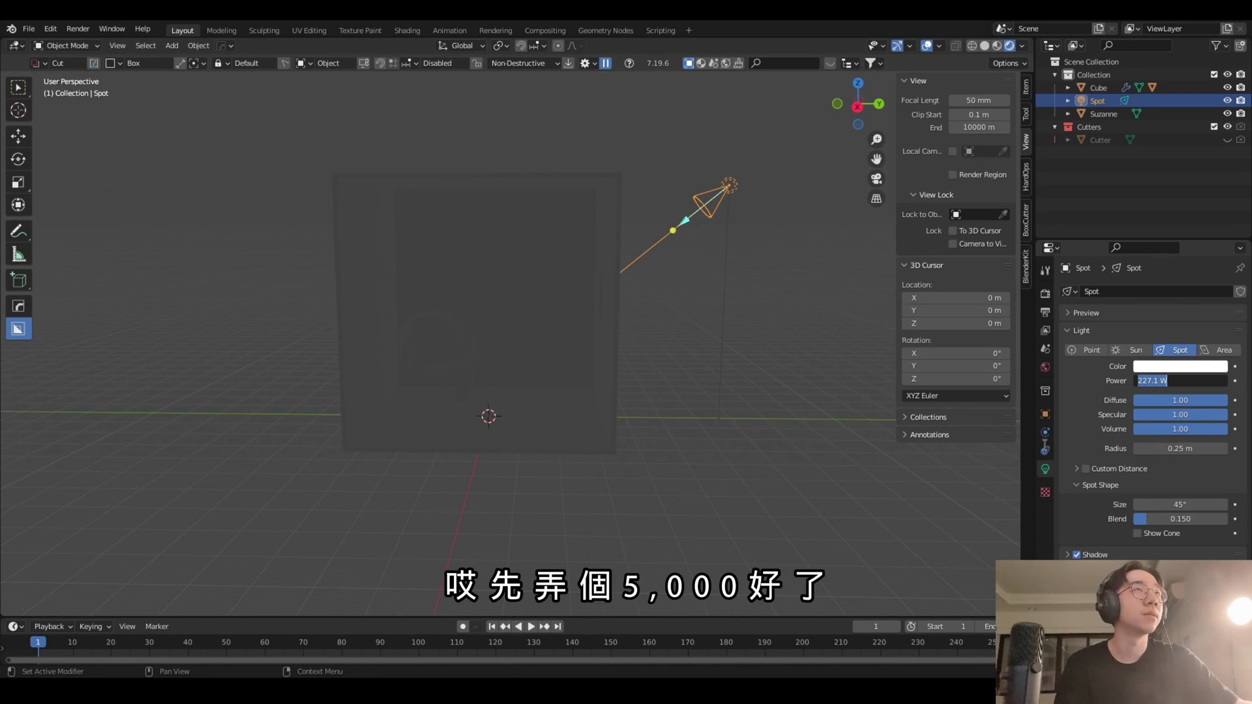
- Set the render engine to Cycles with GPU Compute as the device
{"action": "left_click", "coordinate": [1046, 293]}
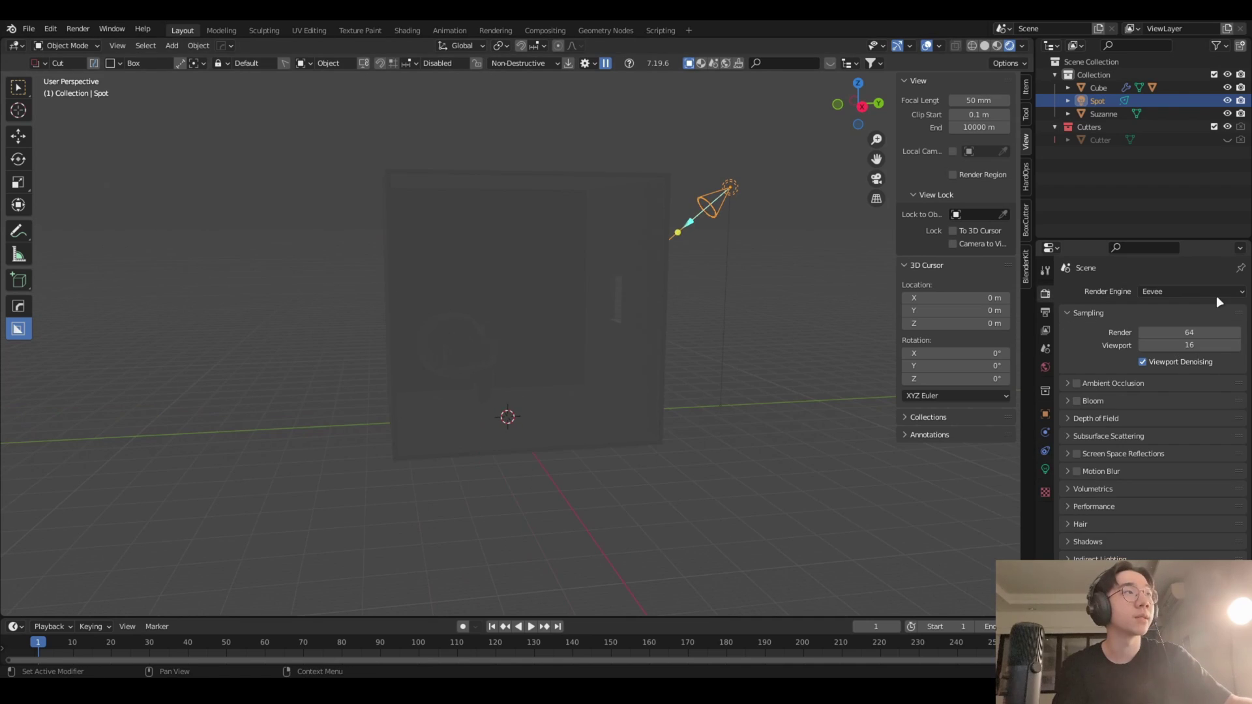
{"action": "left_click", "coordinate": [1215, 292]}
{"action": "left_click", "coordinate": [1157, 293]}
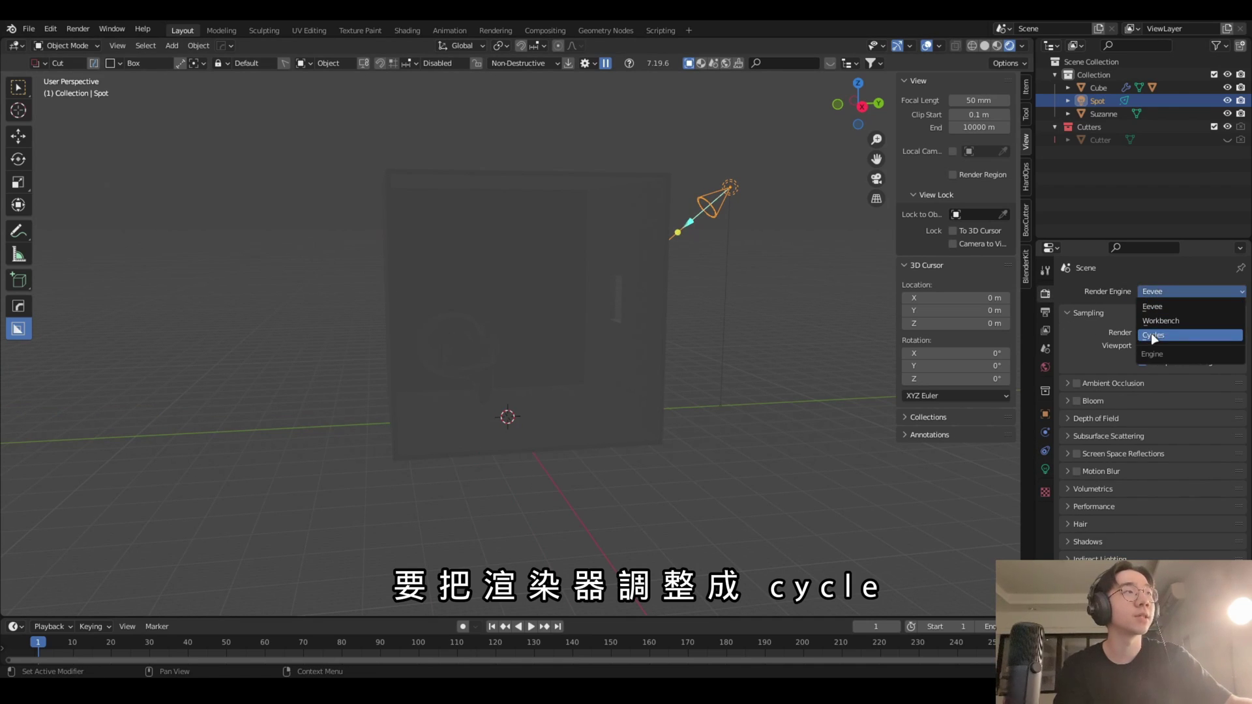
{"action": "left_click", "coordinate": [1152, 336]}
{"action": "left_click", "coordinate": [1185, 324]}
{"action": "left_click", "coordinate": [1165, 352]}
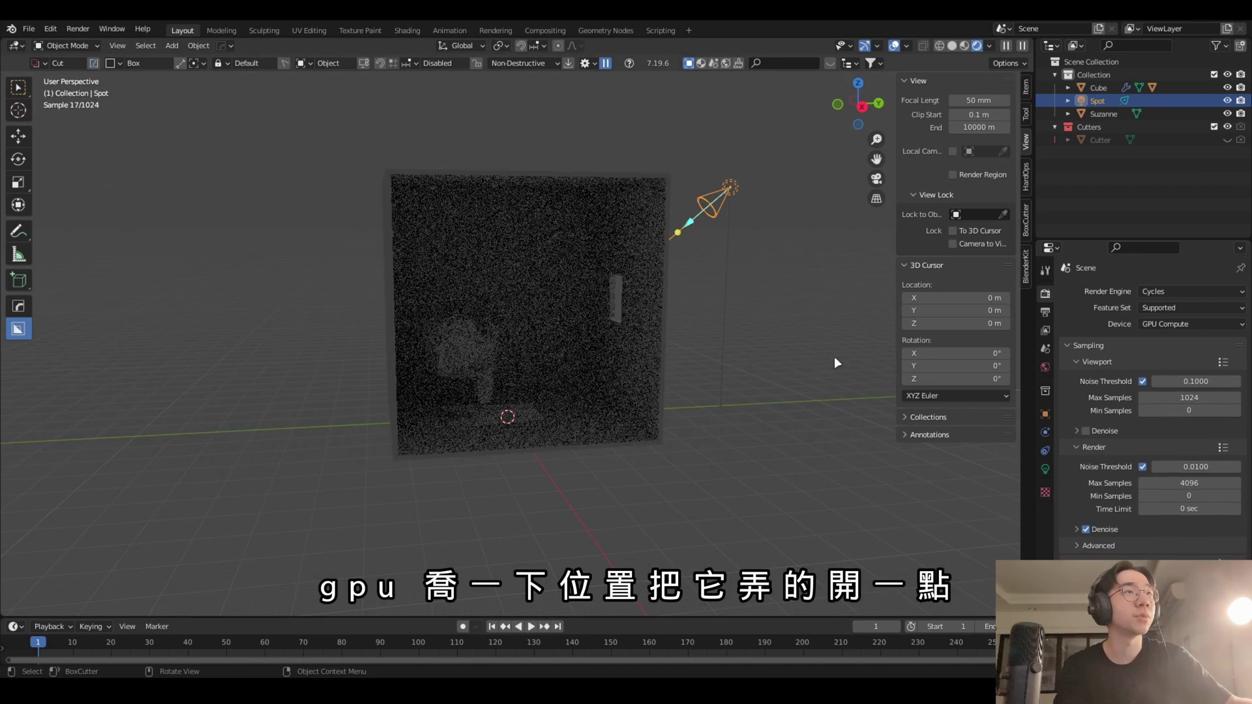
- Raise the spot light along Z and re-aim it at the window
{"action": "key", "text": "r"}
{"action": "left_click", "coordinate": [806, 350]}
{"action": "key", "text": "g"}
{"action": "key", "text": "z"}
{"action": "left_click", "coordinate": [808, 235]}
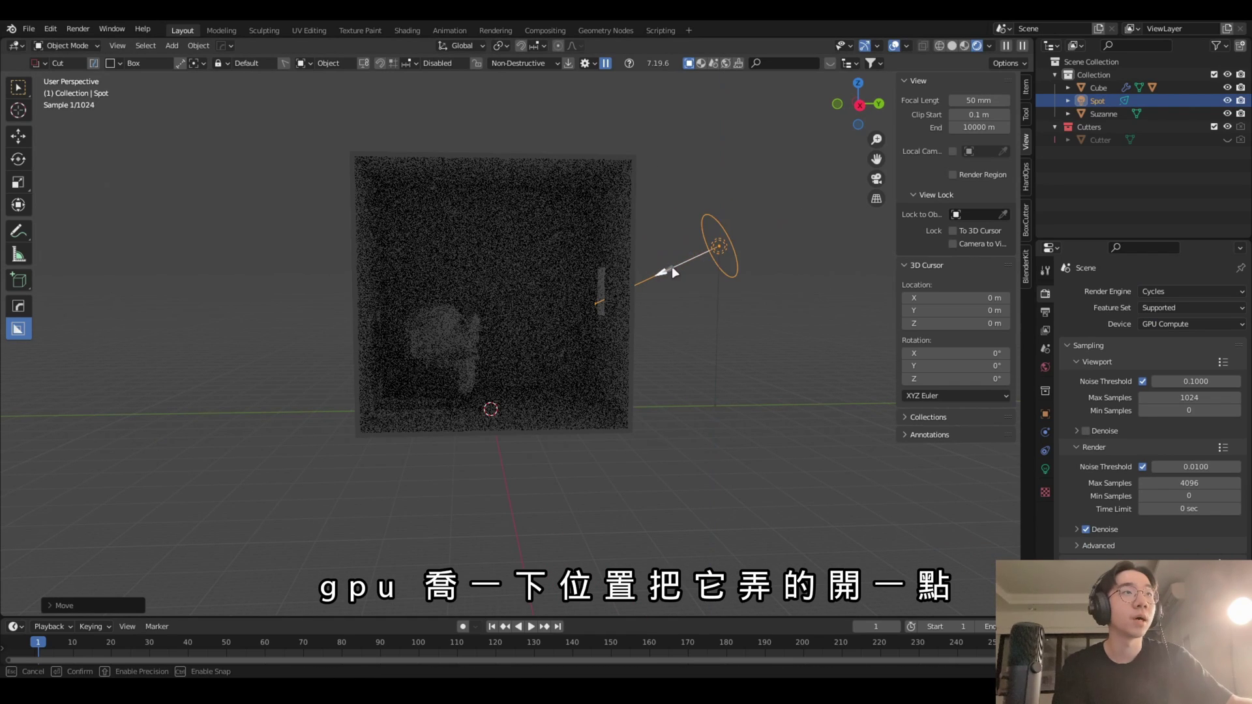
{"action": "left_click_drag", "start_coordinate": [672, 266], "coordinate": [840, 284]}
- Shrink Suzanne slightly and rotate it 90° around Z to face the viewer
{"action": "scroll", "coordinate": [841, 285], "scroll_direction": "up", "scroll_amount": 3}
{"action": "left_click", "coordinate": [417, 365]}
{"action": "key", "text": "s"}
{"action": "left_click", "coordinate": [706, 362]}
{"action": "key", "text": "r"}
{"action": "key", "text": "z"}
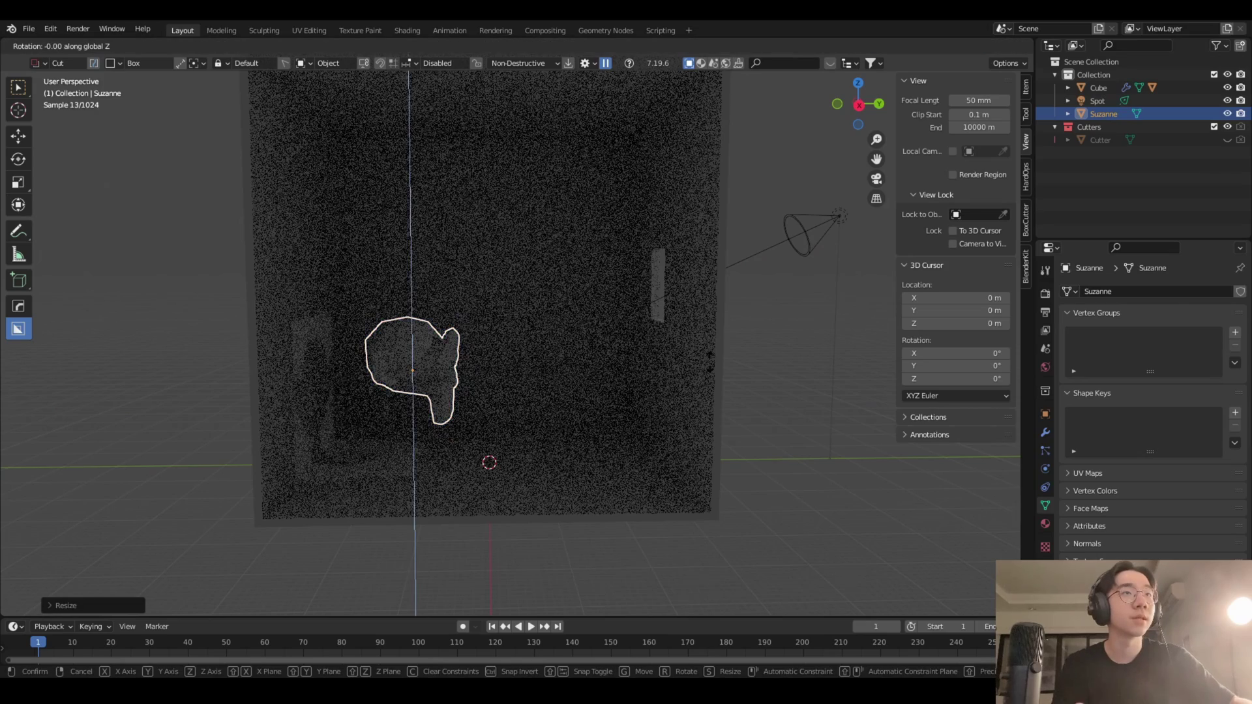
{"action": "key", "text": "Escape"}
{"action": "type", "text": "rz"}
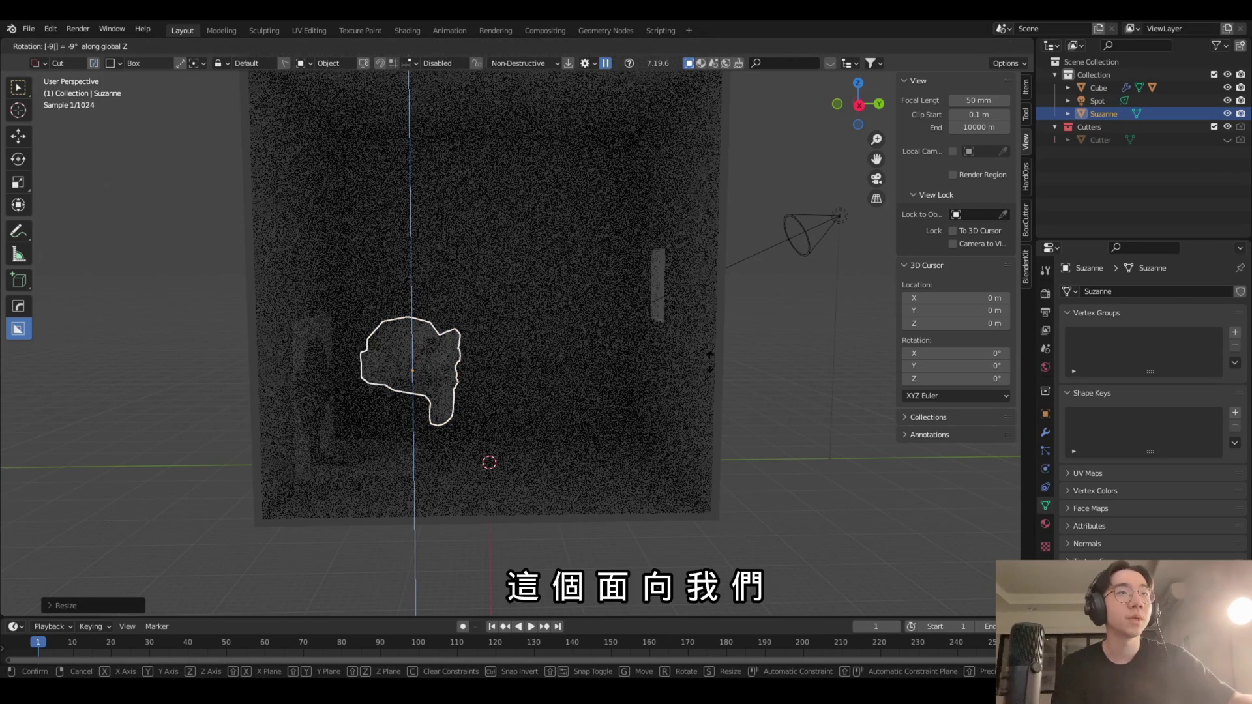
{"action": "type", "text": "90"}
{"action": "key", "text": "Return"}
- Add a Subdivision Surface modifier to Suzanne
{"action": "left_click", "coordinate": [1046, 432]}
{"action": "left_click", "coordinate": [1151, 292]}
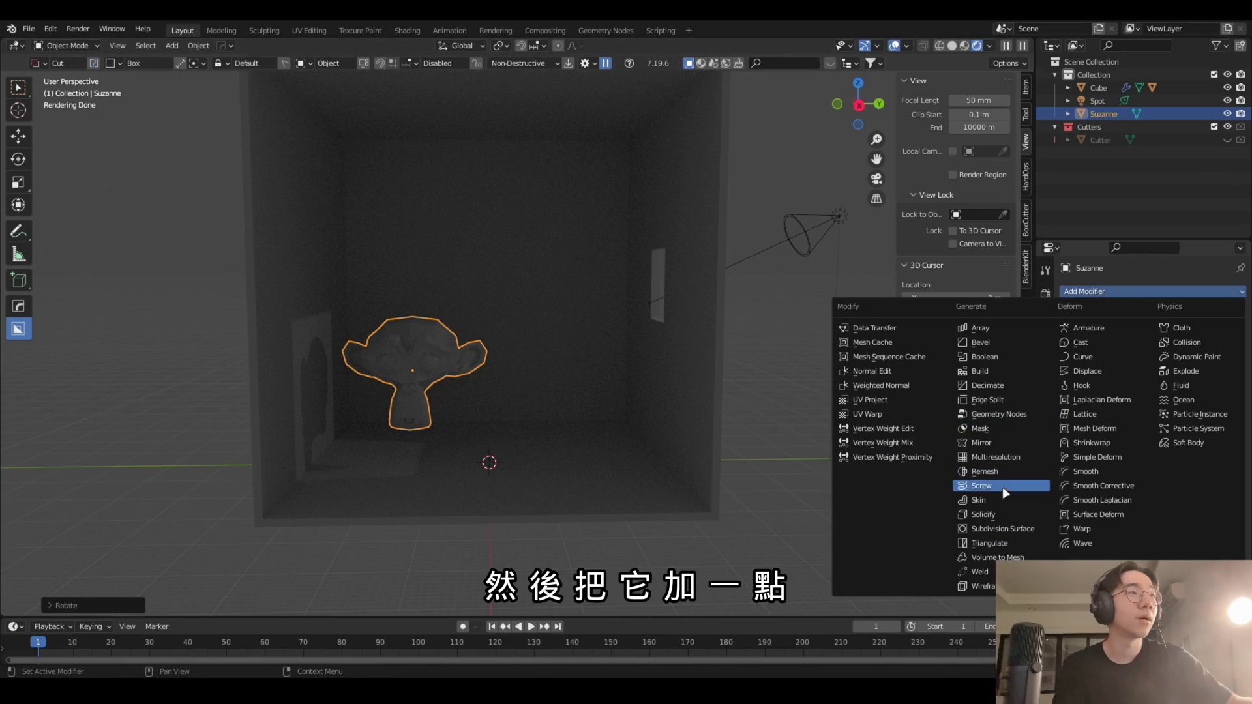
{"action": "left_click", "coordinate": [1001, 533]}
{"action": "left_click", "coordinate": [659, 373]}
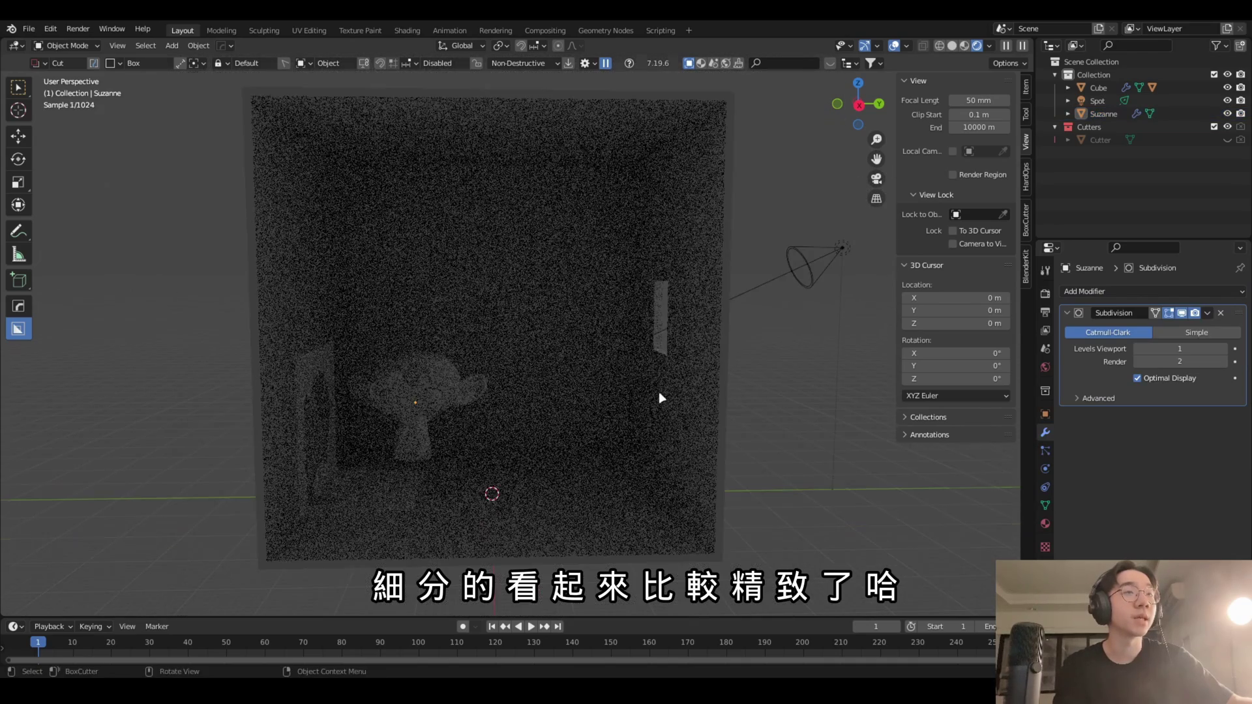
- Set the spot light's Power to 50000 W
{"action": "left_click", "coordinate": [797, 253]}
{"action": "left_click", "coordinate": [1046, 469]}
{"action": "double_click", "coordinate": [1168, 381]}
{"action": "type", "text": "5"}
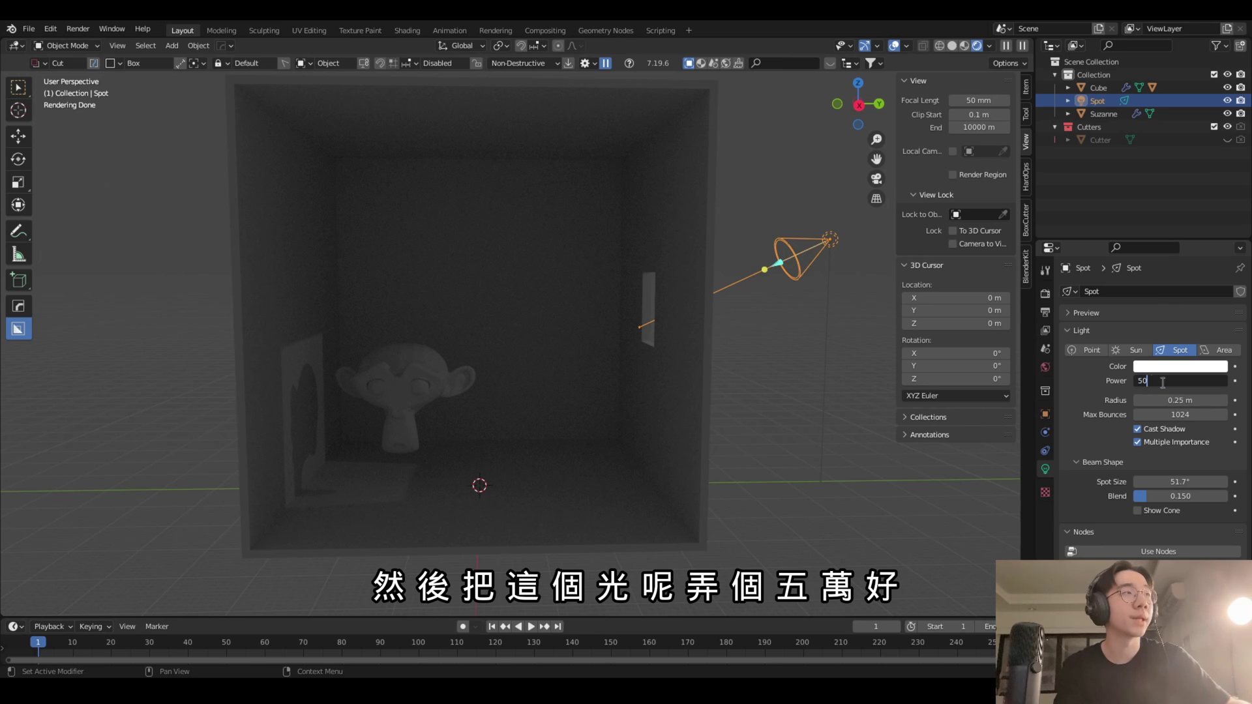
{"action": "type", "text": "000"}
{"action": "key", "text": "Return"}
- Apply Shade Smooth to Suzanne
{"action": "left_click", "coordinate": [418, 384]}
{"action": "right_click", "coordinate": [434, 384]}
{"action": "left_click", "coordinate": [424, 387]}
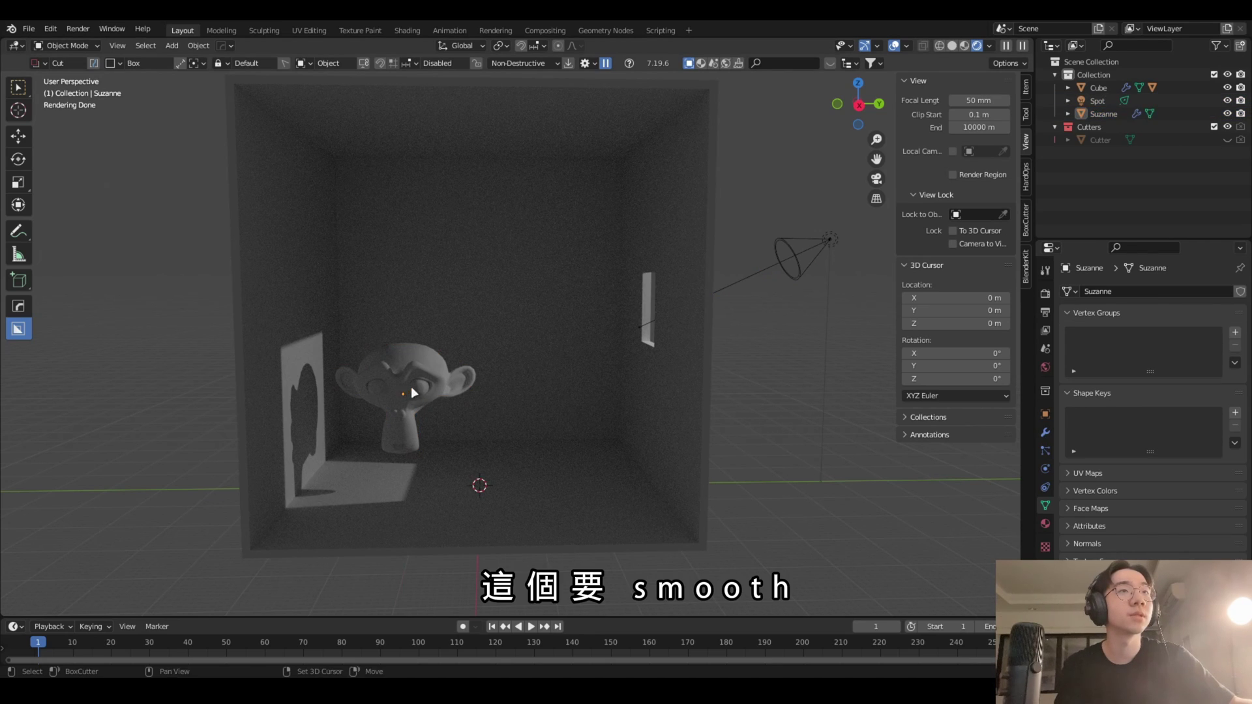
{"action": "scroll", "coordinate": [413, 392], "scroll_direction": "up", "scroll_amount": 2}
{"action": "left_click", "coordinate": [1047, 368]}
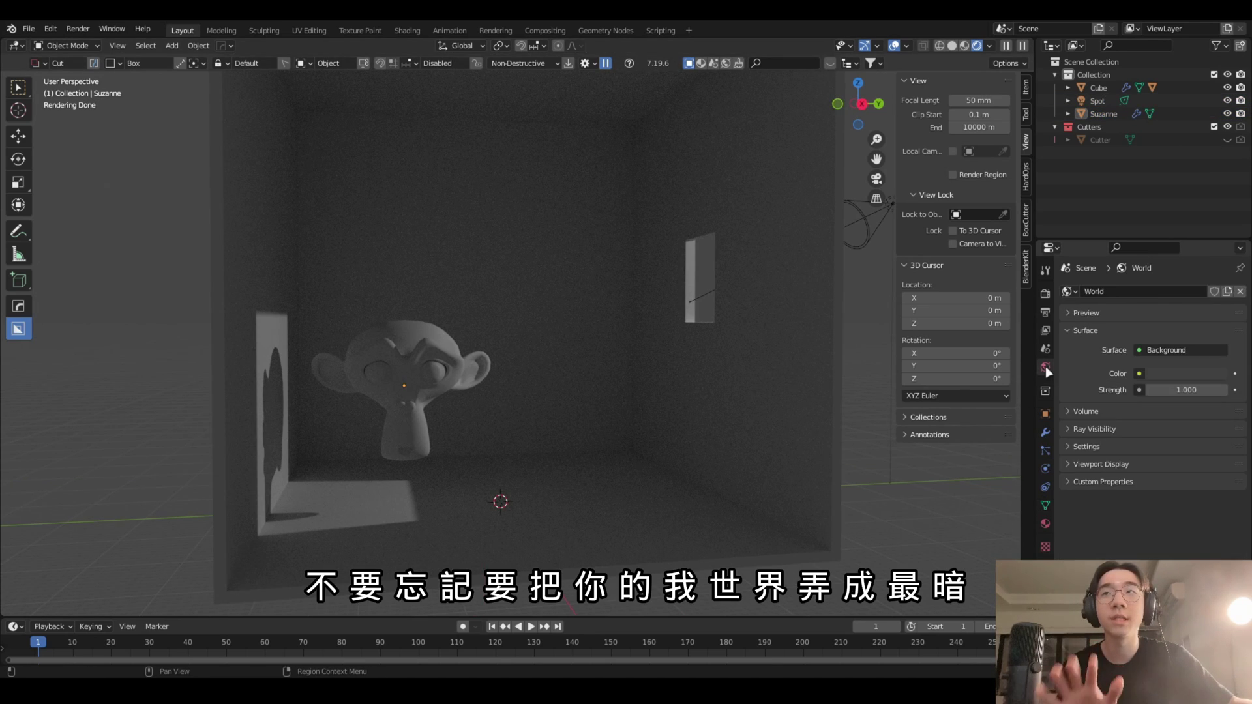
{"action": "left_click", "coordinate": [1188, 374]}
{"action": "left_click_drag", "start_coordinate": [1217, 222], "coordinate": [1218, 282]}
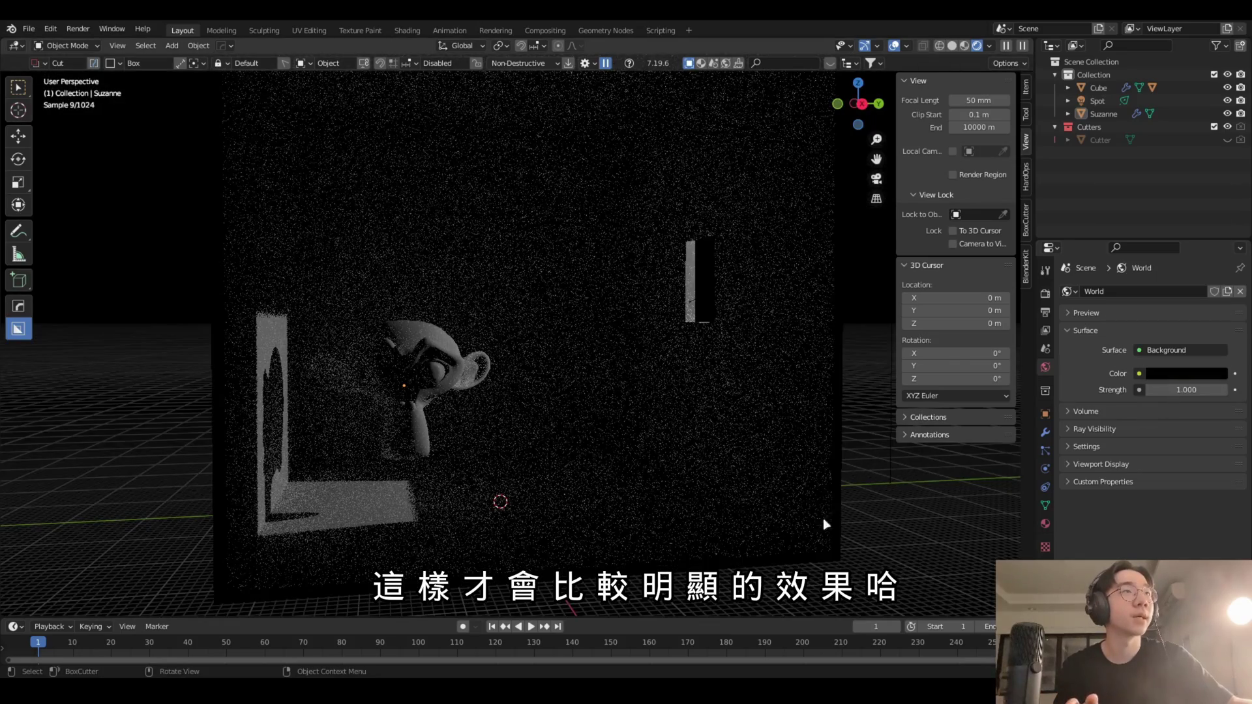
{"action": "scroll", "coordinate": [783, 424], "scroll_direction": "down", "scroll_amount": 2}
{"action": "scroll", "coordinate": [694, 376], "scroll_direction": "down", "scroll_amount": 3}
{"action": "scroll", "coordinate": [694, 375], "scroll_direction": "up", "scroll_amount": 4}
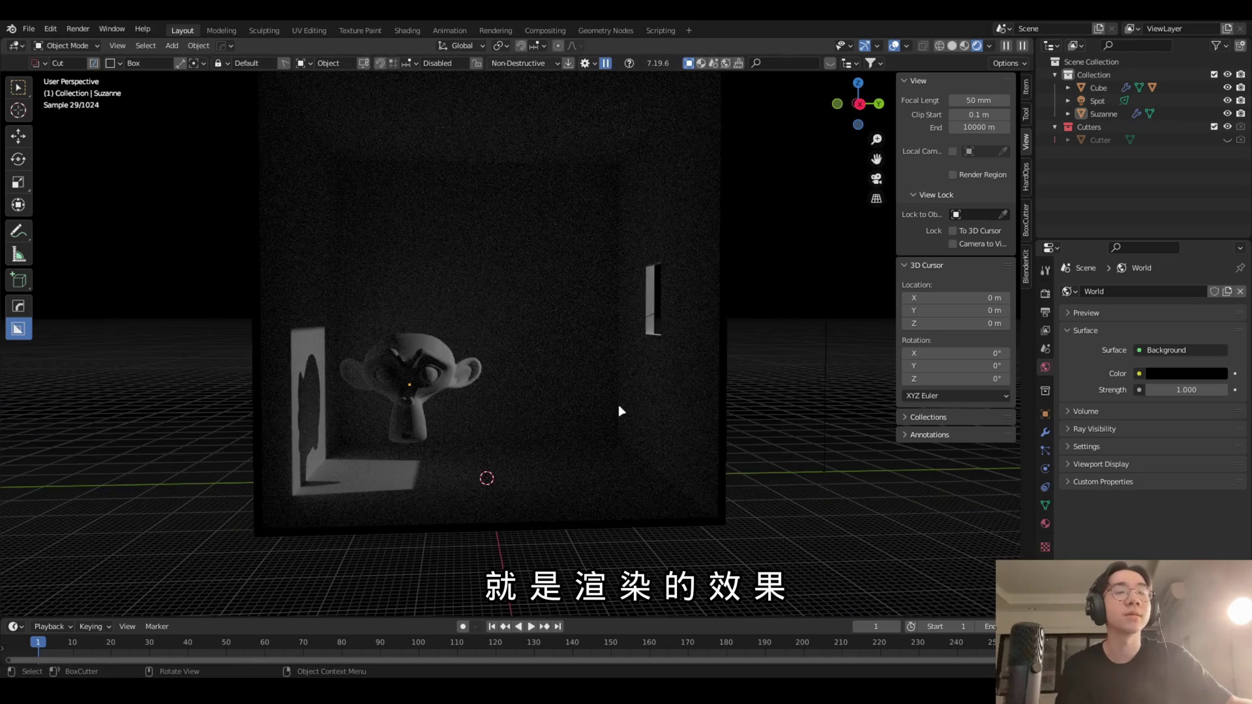
{"action": "scroll", "coordinate": [621, 411], "scroll_direction": "up", "scroll_amount": 2}
{"action": "scroll", "coordinate": [697, 404], "scroll_direction": "down", "scroll_amount": 3}
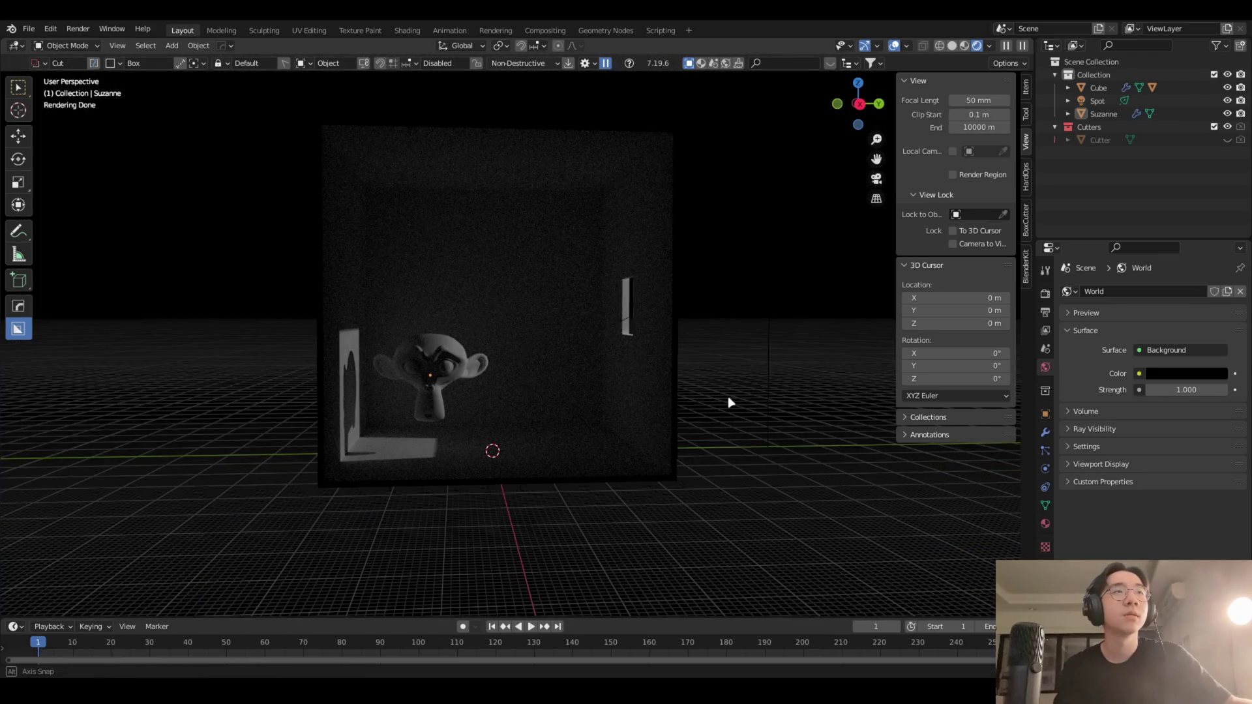
{"action": "scroll", "coordinate": [728, 398], "scroll_direction": "down", "scroll_amount": 1}
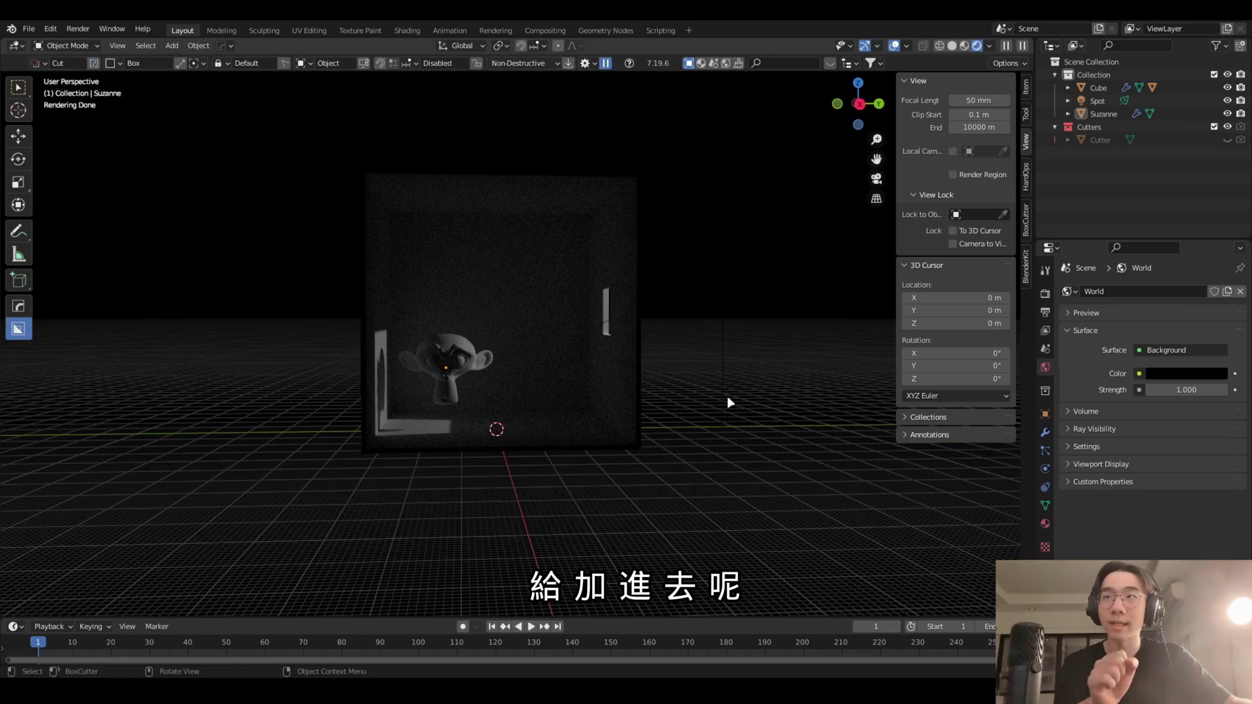
{"action": "scroll", "coordinate": [680, 310], "scroll_direction": "down", "scroll_amount": 3}
{"action": "middle_click_drag", "start_coordinate": [680, 310], "coordinate": [664, 276]}
{"action": "scroll", "coordinate": [664, 277], "scroll_direction": "up", "scroll_amount": 3}
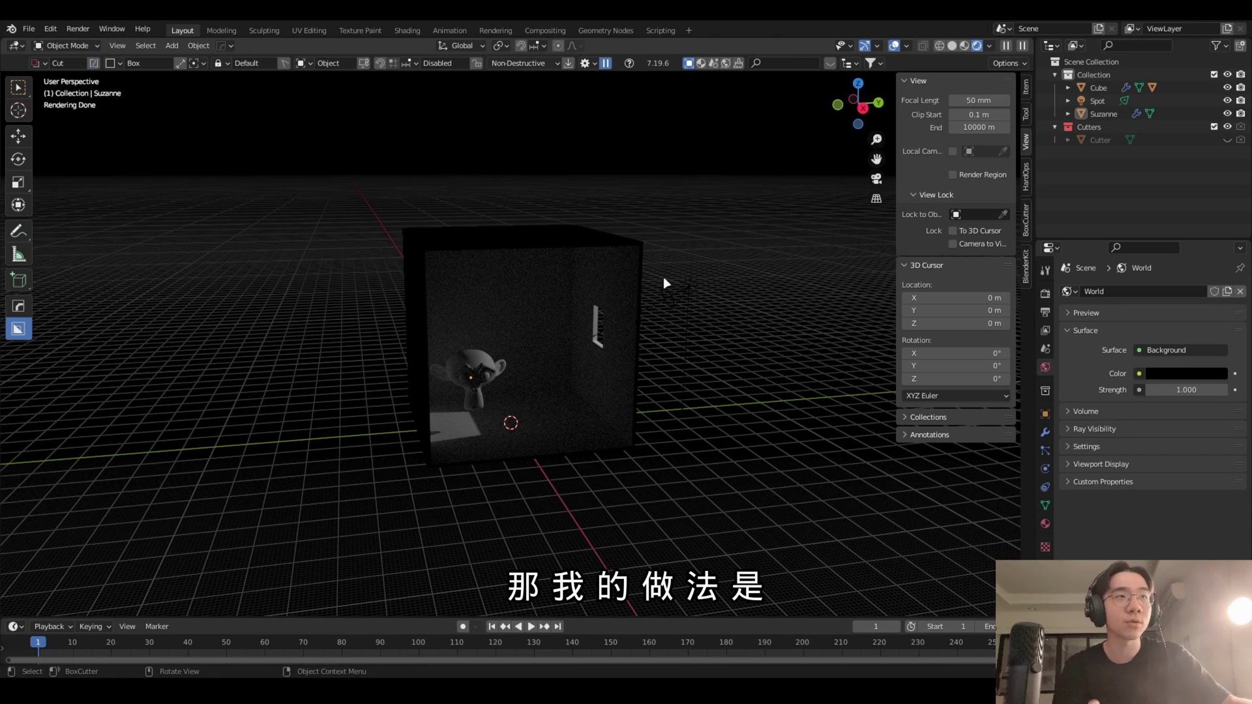
- Add a new cube, lift it along Z and scale it up
{"action": "key", "text": "shift+a"}
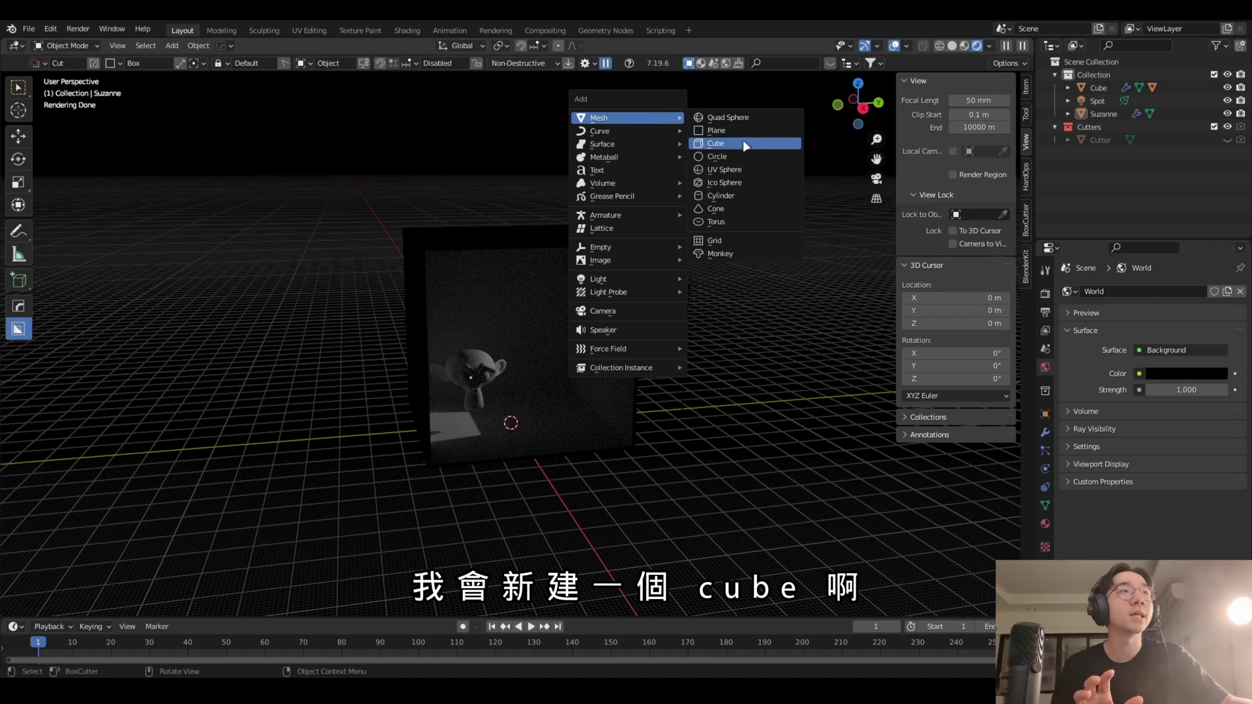
{"action": "left_click", "coordinate": [746, 148]}
{"action": "scroll", "coordinate": [570, 386], "scroll_direction": "down", "scroll_amount": 6}
{"action": "scroll", "coordinate": [570, 386], "scroll_direction": "up", "scroll_amount": 2}
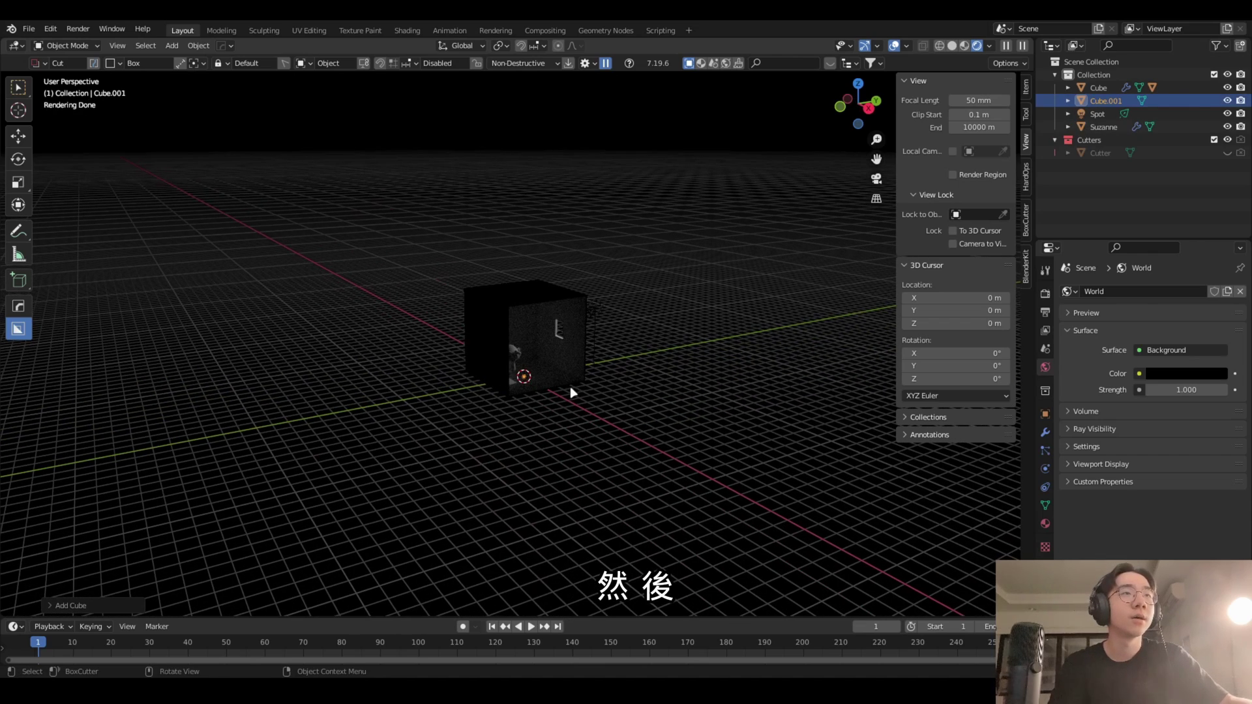
{"action": "key", "text": "g"}
{"action": "key", "text": "z"}
{"action": "key", "text": "s"}
{"action": "left_click", "coordinate": [349, 484]}
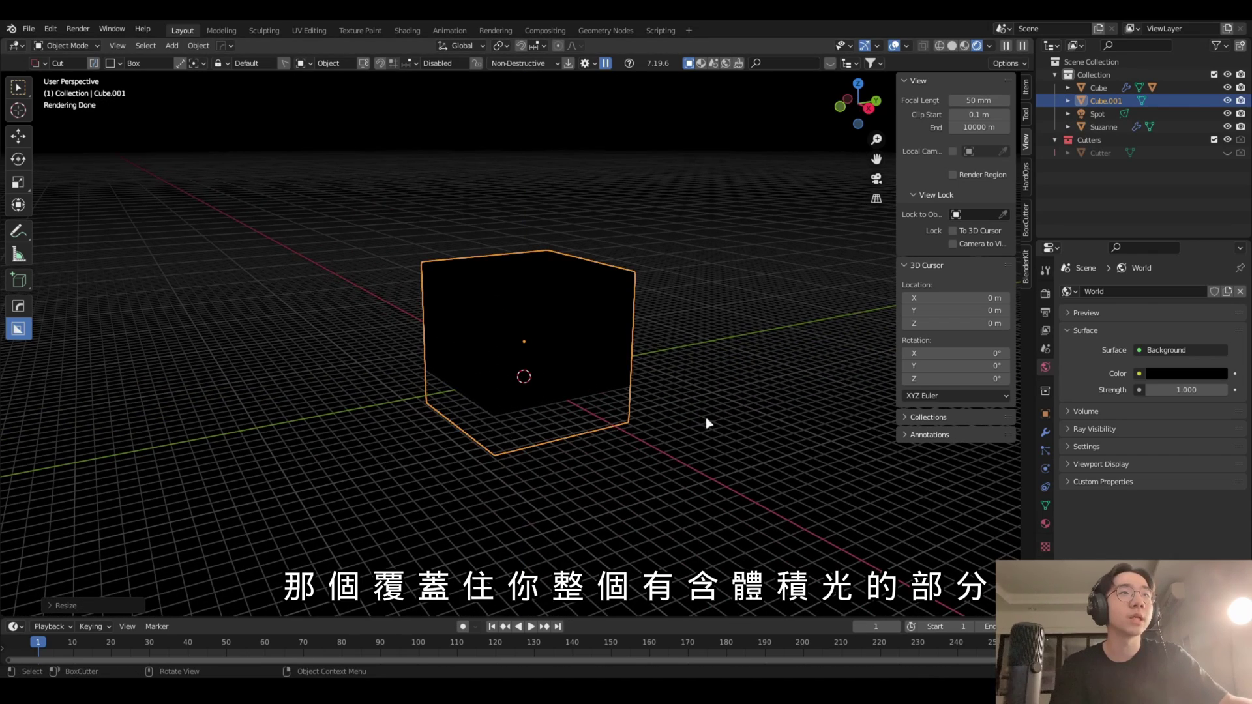
- Enlarge the cube to enclose the whole room and give it a new material
{"action": "mouse_move", "coordinate": [707, 420]}
{"action": "middle_mouse_down"}
{"action": "mouse_move", "coordinate": [667, 410]}
{"action": "mouse_move", "coordinate": [695, 398]}
{"action": "mouse_move", "coordinate": [728, 409]}
{"action": "middle_mouse_up"}
{"action": "key", "text": "s"}
{"action": "left_click", "coordinate": [672, 408]}
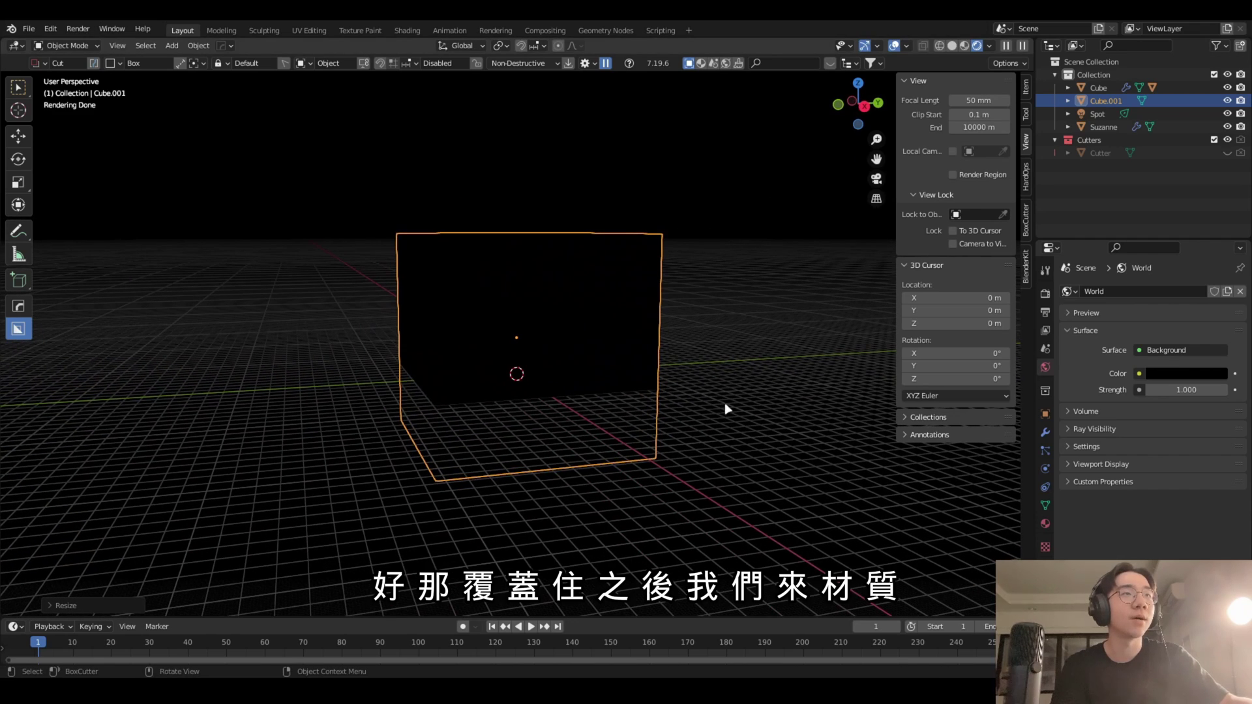
{"action": "left_click", "coordinate": [1044, 521]}
{"action": "left_click", "coordinate": [1126, 342]}
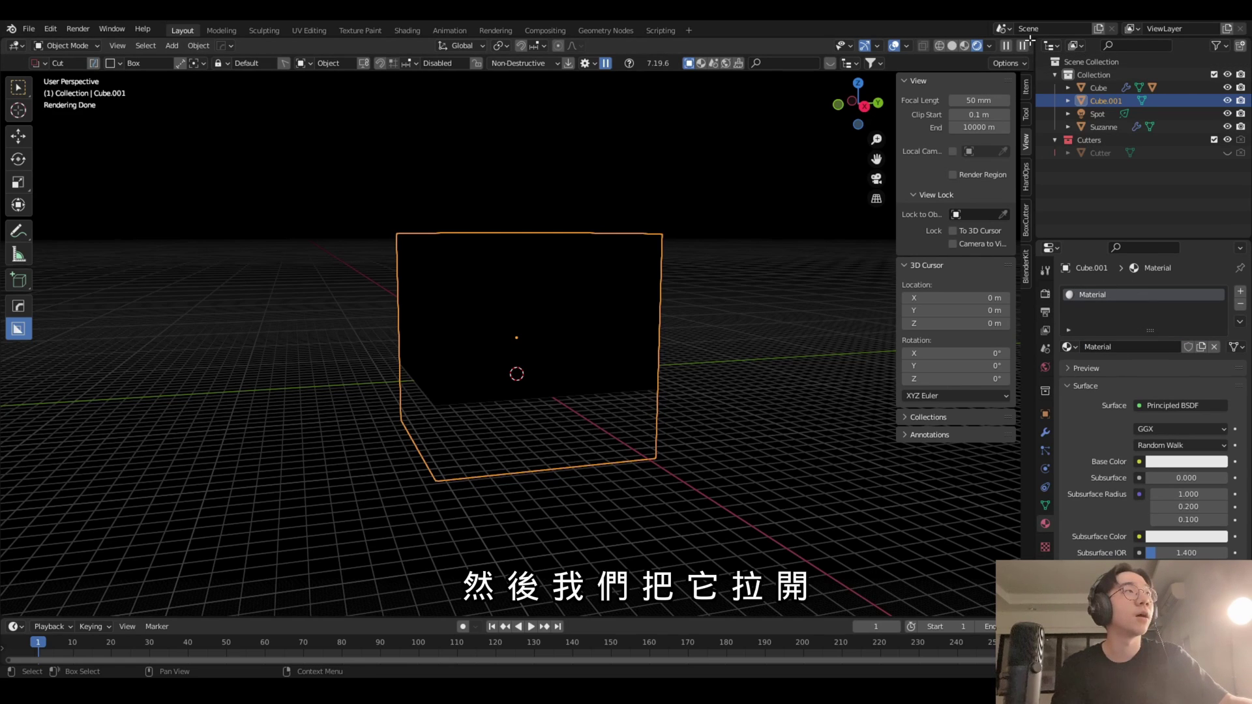
- Split the viewport and turn the right area into the Shader Editor
{"action": "left_click_drag", "start_coordinate": [1030, 45], "coordinate": [515, 52]}
{"action": "left_click", "coordinate": [514, 47]}
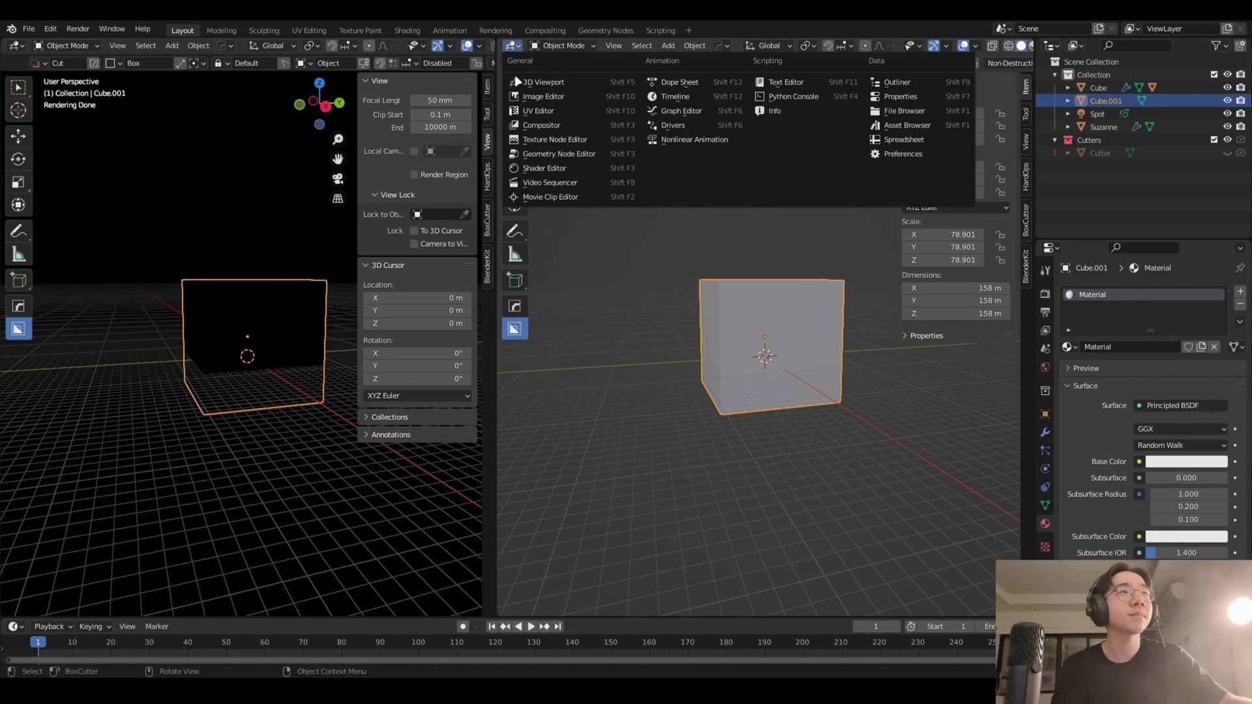
{"action": "left_click", "coordinate": [545, 155]}
{"action": "scroll", "coordinate": [848, 346], "scroll_direction": "up", "scroll_amount": 1}
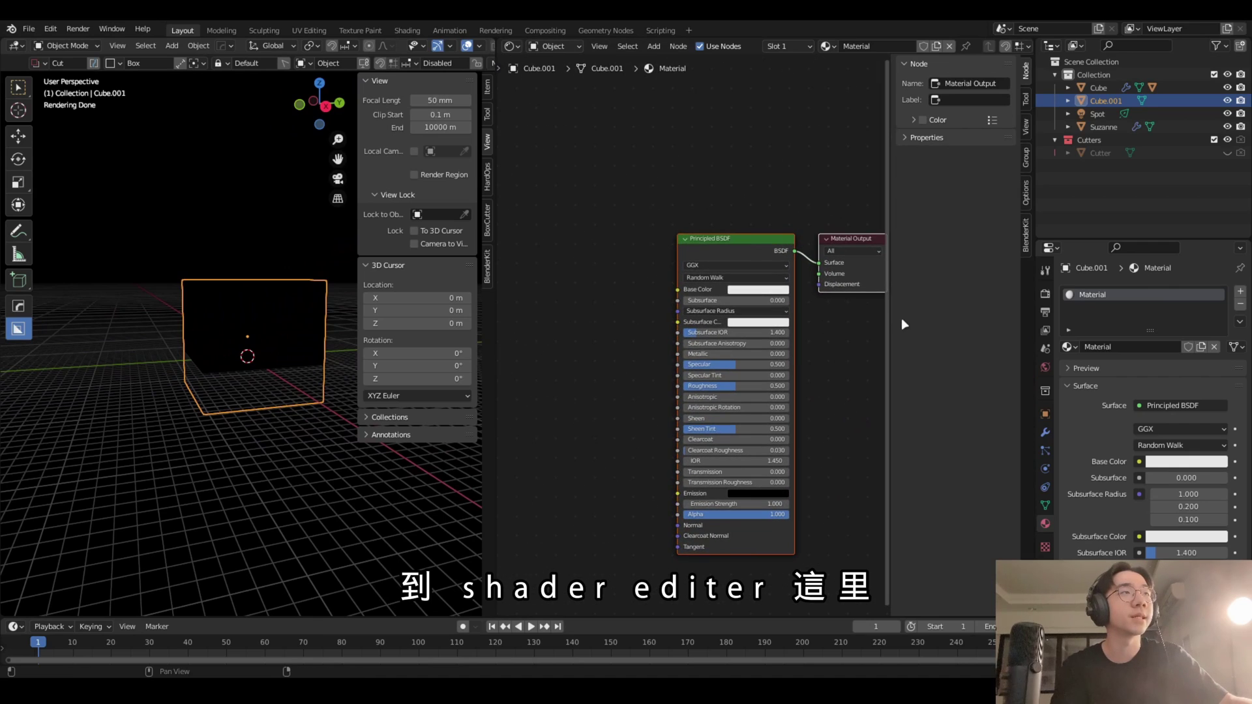
{"action": "left_click_drag", "start_coordinate": [891, 315], "coordinate": [943, 321]}
{"action": "scroll", "coordinate": [869, 317], "scroll_direction": "up", "scroll_amount": 1}
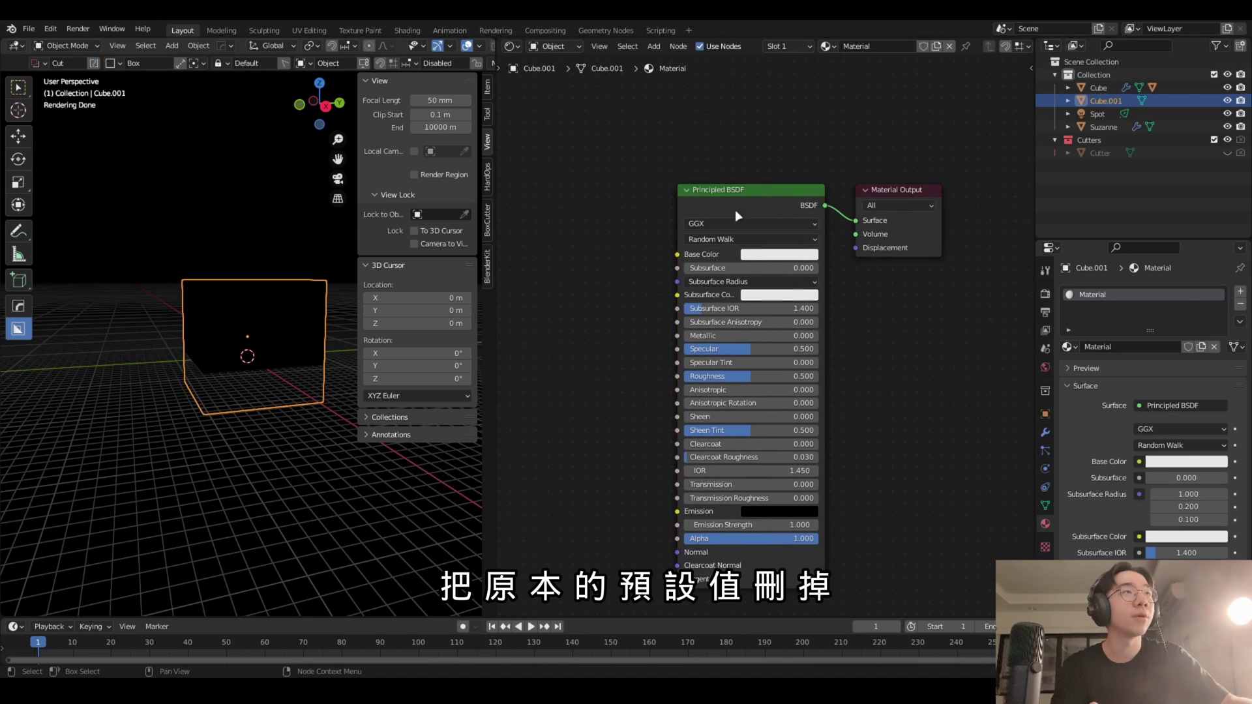
- Delete the Principled BSDF node and open the node search
{"action": "key", "text": "x"}
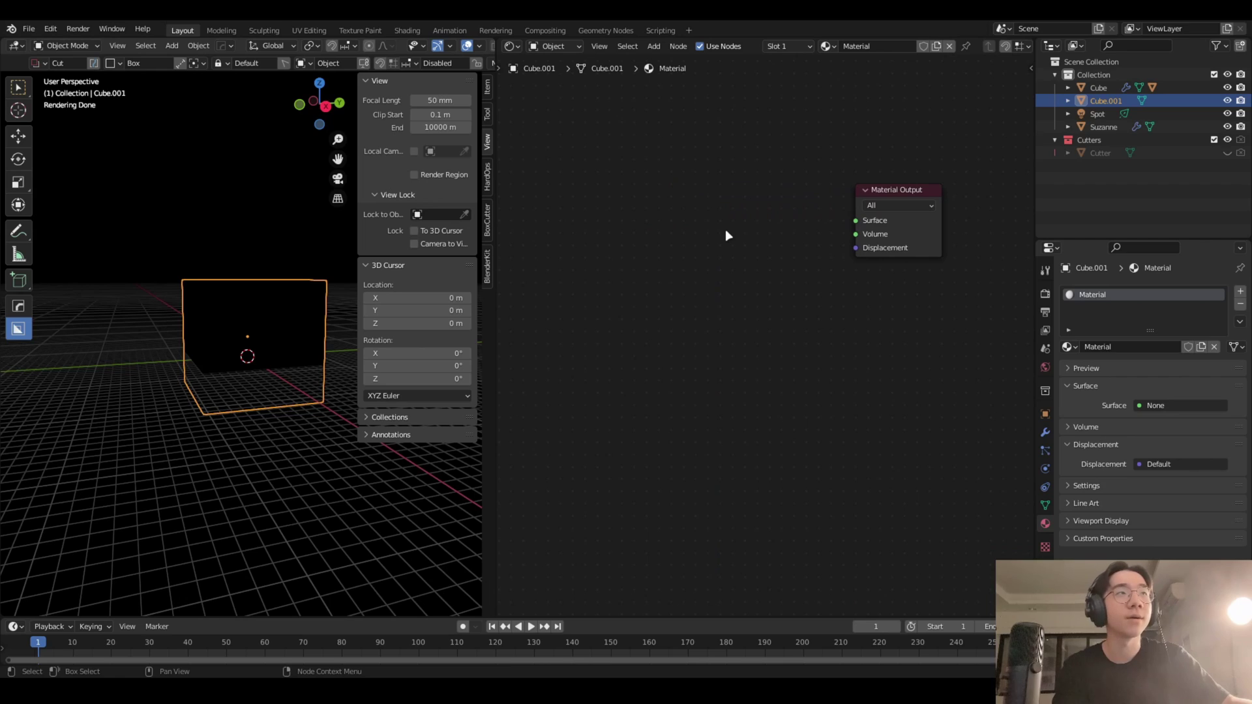
{"action": "key", "text": "shift+a"}
{"action": "left_click", "coordinate": [720, 237]}
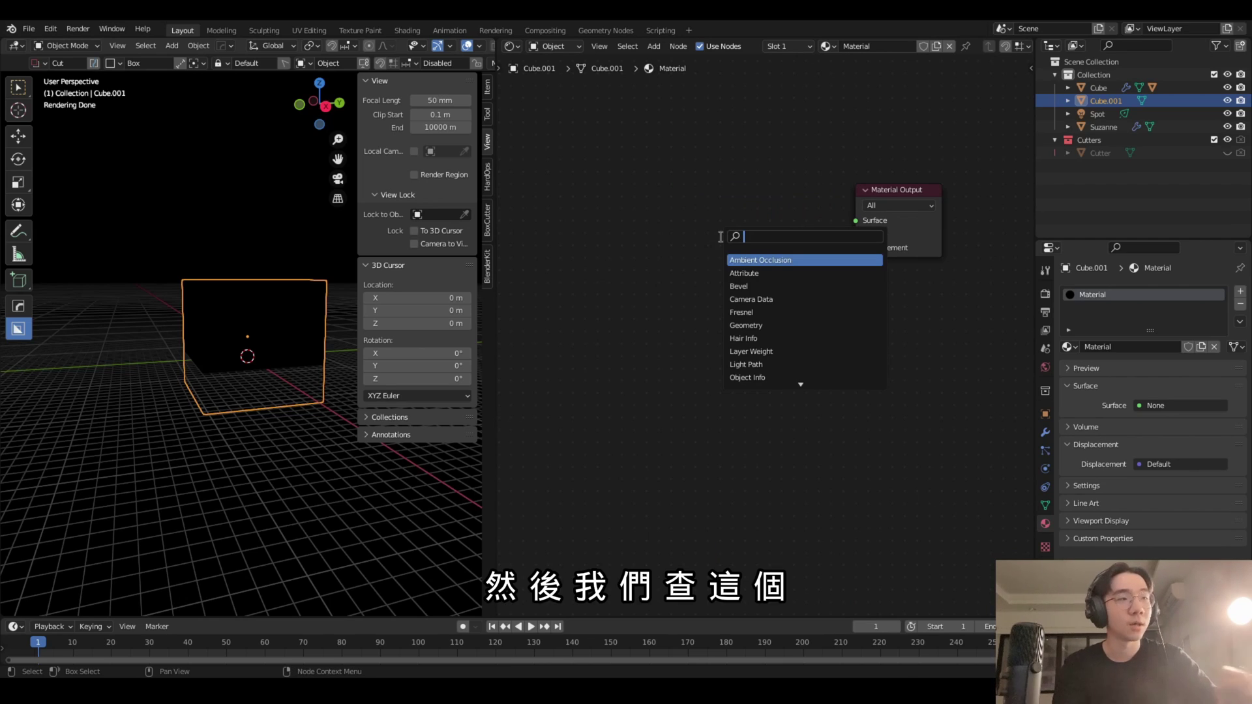
- Connect a Volume Scatter node to the Material Output's Volume input with Density 0.01
{"action": "type", "text": "vol"}
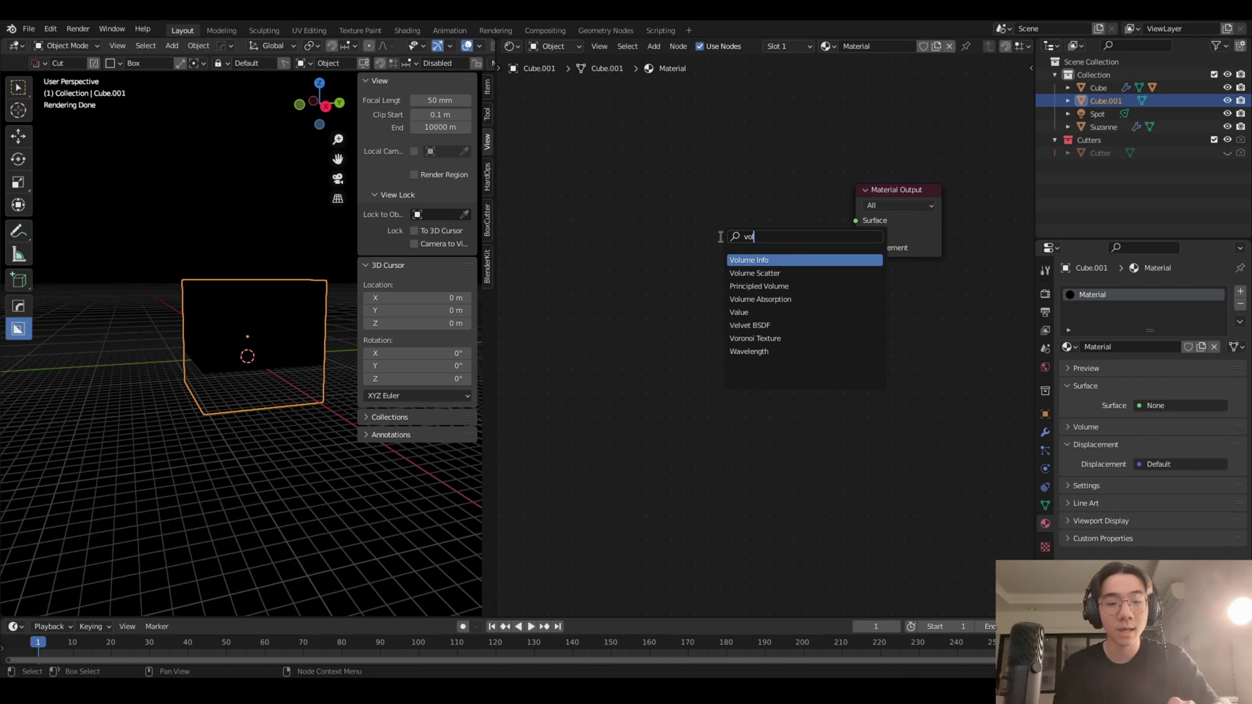
{"action": "key", "text": "Down"}
{"action": "key", "text": "Return"}
{"action": "left_click", "coordinate": [731, 236]}
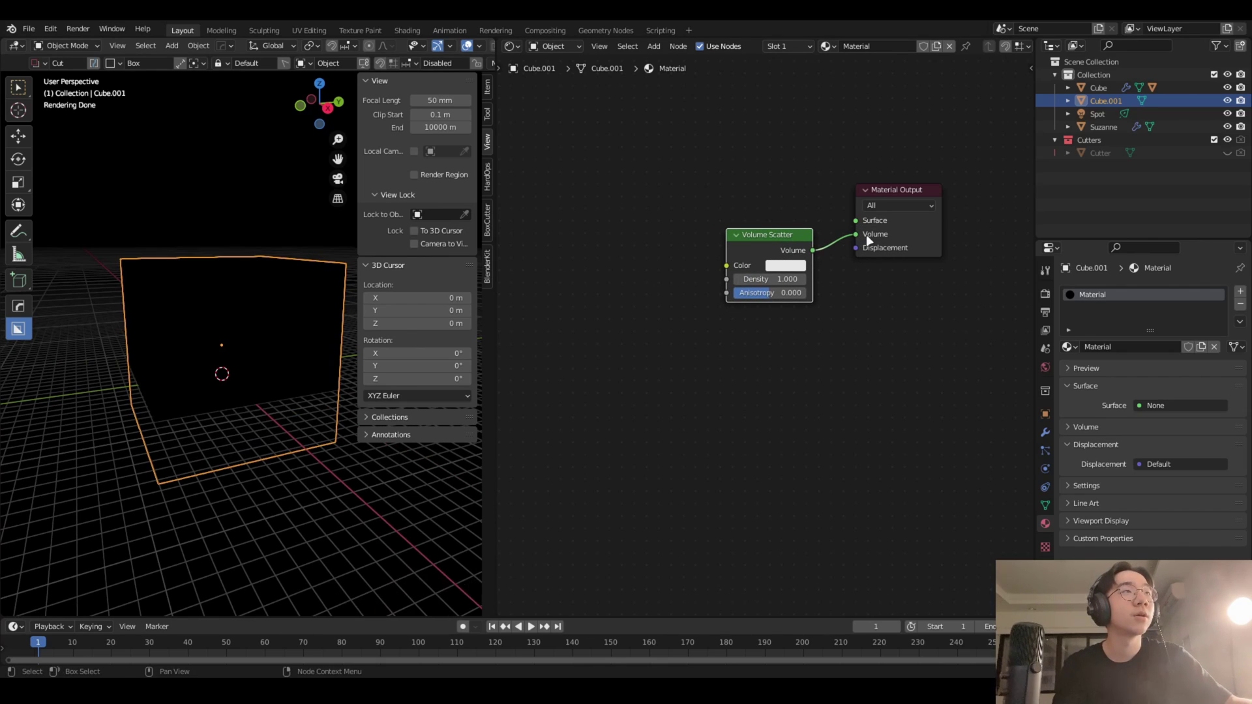
{"action": "left_click_drag", "start_coordinate": [871, 240], "coordinate": [867, 234]}
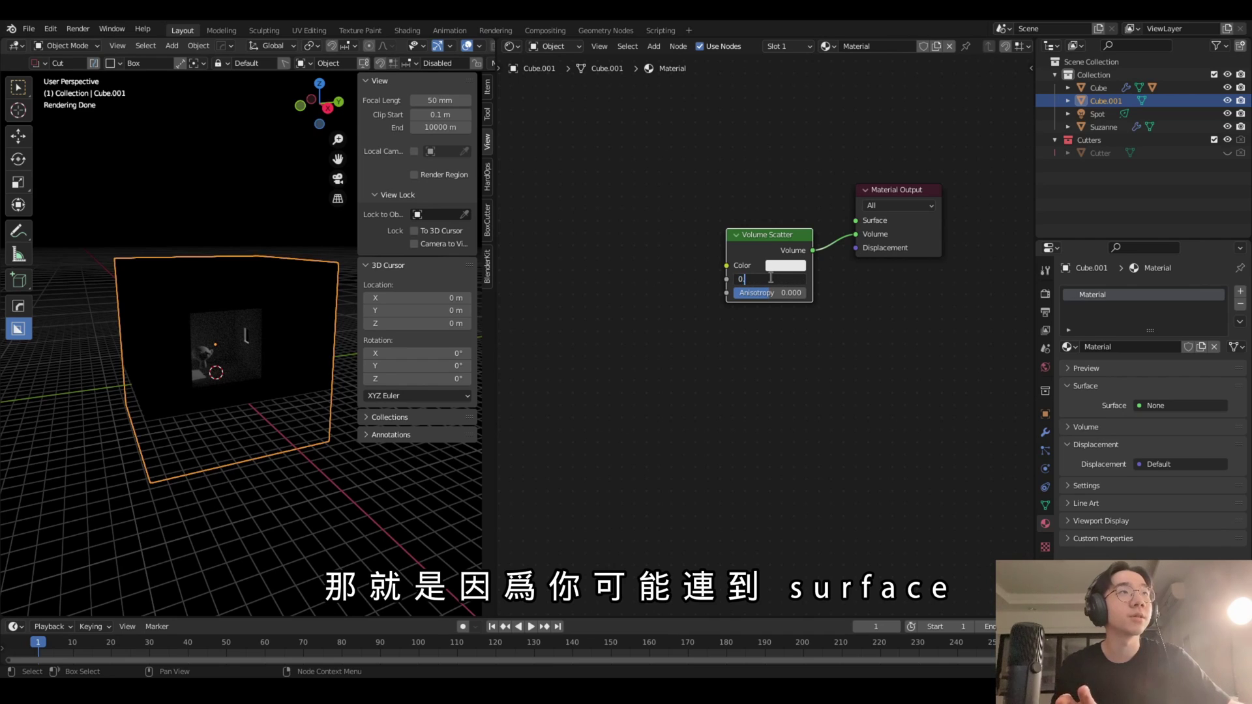
{"action": "type", "text": ".1"}
{"action": "key", "text": "Return"}
{"action": "type", "text": "010"}
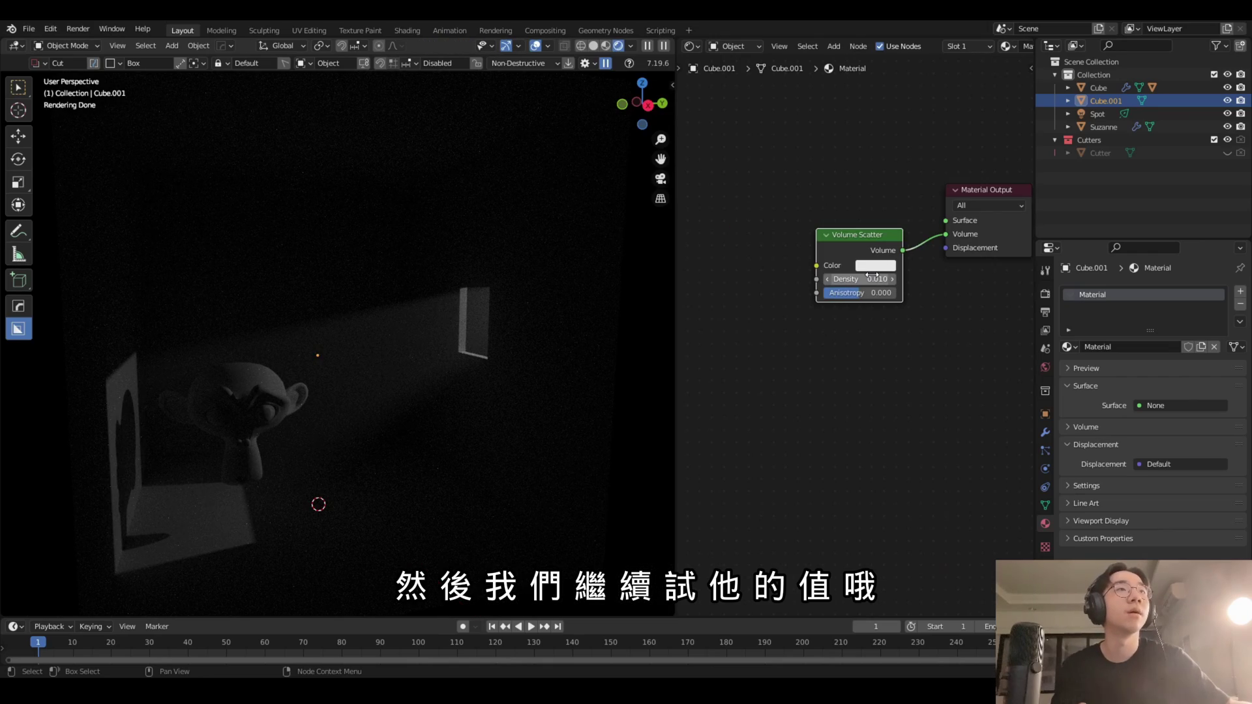
- Widen the 3D view and orbit to see the visible light beam
{"action": "mouse_move", "coordinate": [537, 307]}
{"action": "middle_mouse_down"}
{"action": "mouse_move", "coordinate": [567, 286]}
{"action": "mouse_move", "coordinate": [500, 345]}
{"action": "mouse_move", "coordinate": [525, 350]}
{"action": "middle_mouse_up"}
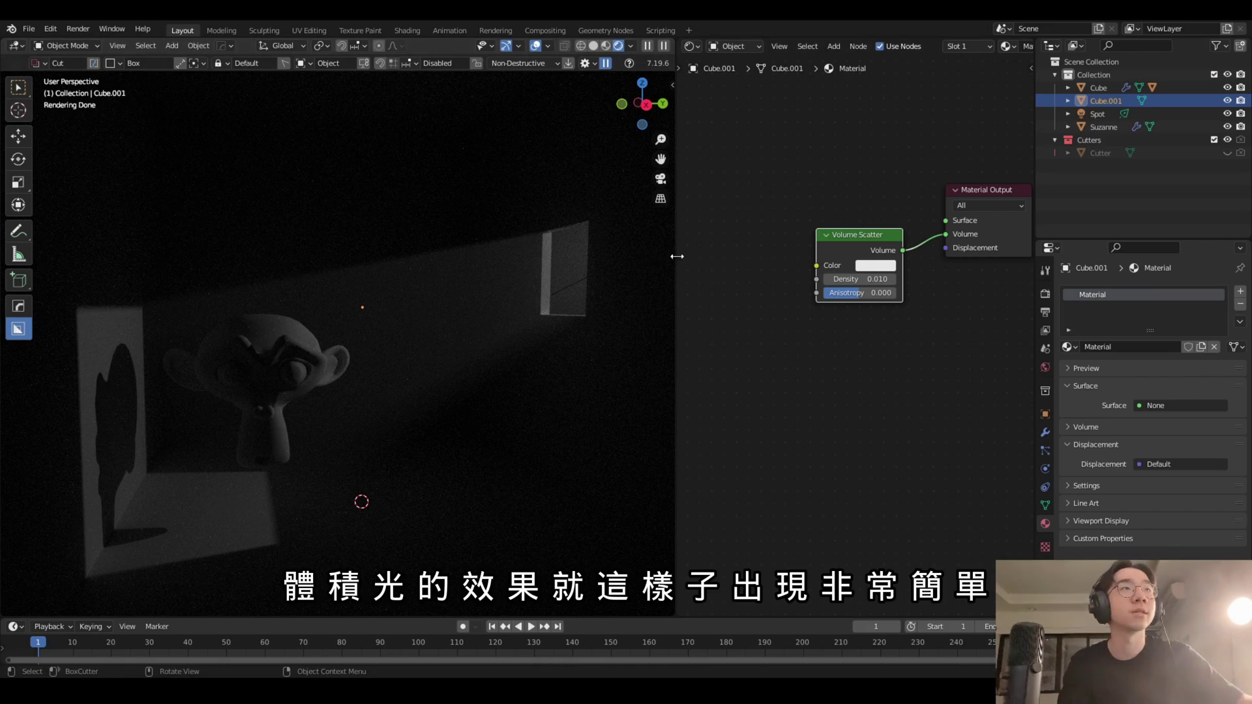
{"action": "left_click_drag", "start_coordinate": [677, 258], "coordinate": [801, 265]}
{"action": "mouse_move", "coordinate": [495, 352]}
{"action": "middle_mouse_down"}
{"action": "mouse_move", "coordinate": [469, 365]}
{"action": "mouse_move", "coordinate": [519, 319]}
{"action": "middle_mouse_up"}
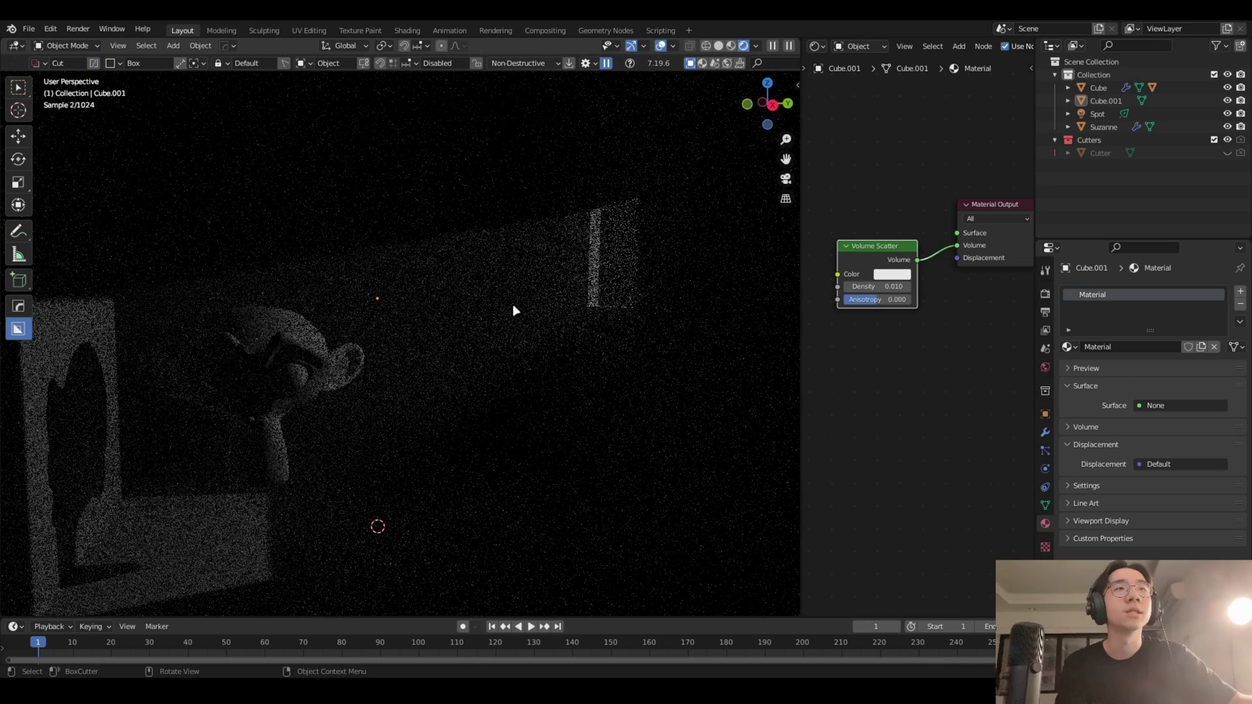
{"action": "scroll", "coordinate": [512, 304], "scroll_direction": "down", "scroll_amount": 3}
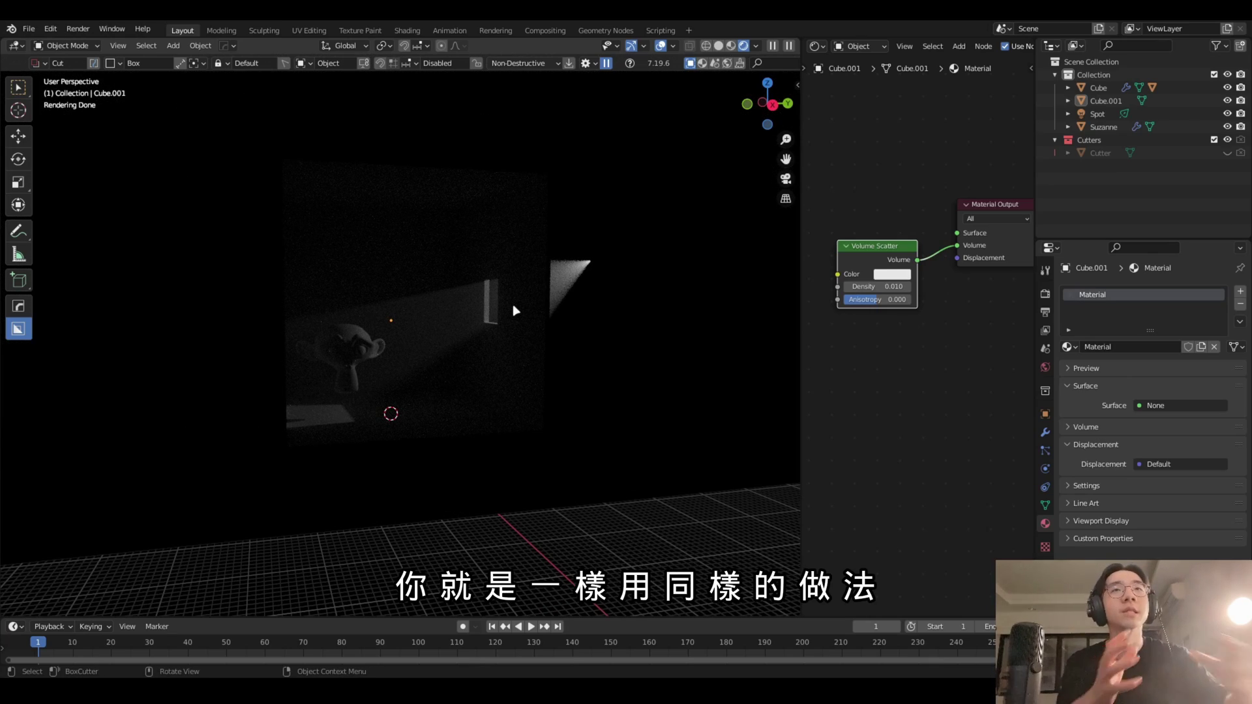
{"action": "scroll", "coordinate": [493, 317], "scroll_direction": "down", "scroll_amount": 3}
{"action": "left_click", "coordinate": [438, 231]}
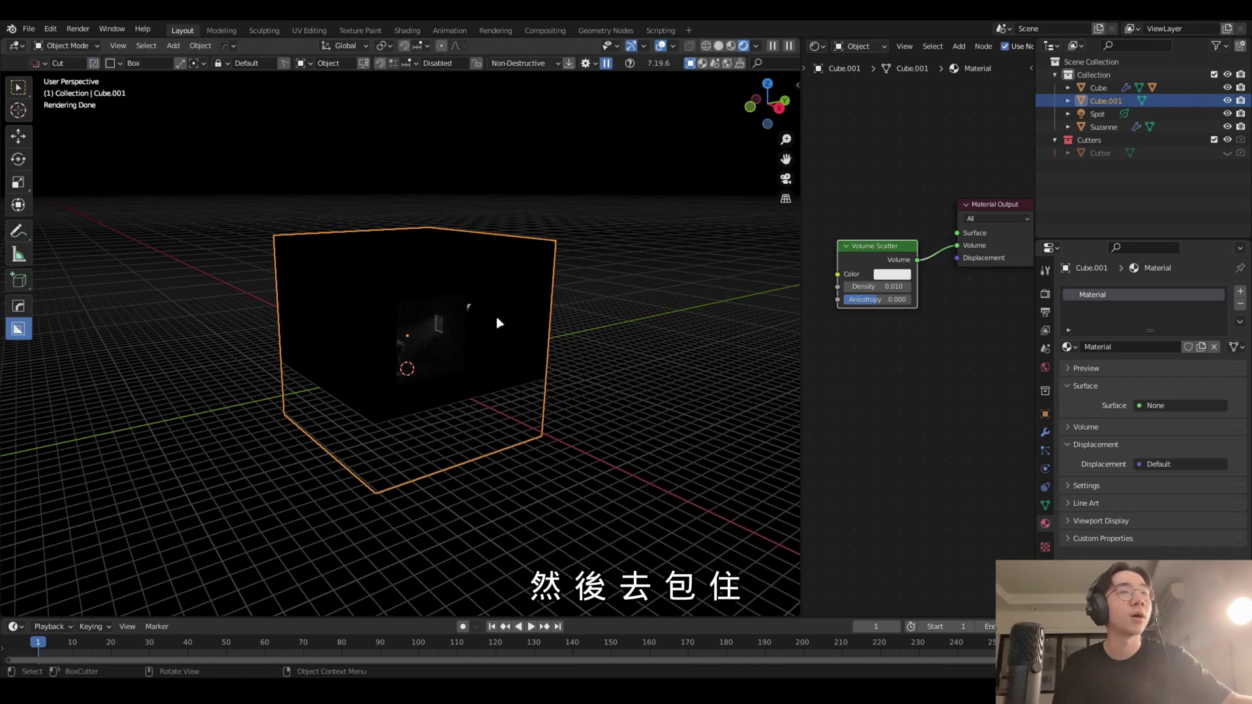
{"action": "scroll", "coordinate": [496, 315], "scroll_direction": "up", "scroll_amount": 3}
{"action": "left_click", "coordinate": [550, 327]}
{"action": "scroll", "coordinate": [457, 300], "scroll_direction": "up", "scroll_amount": 3}
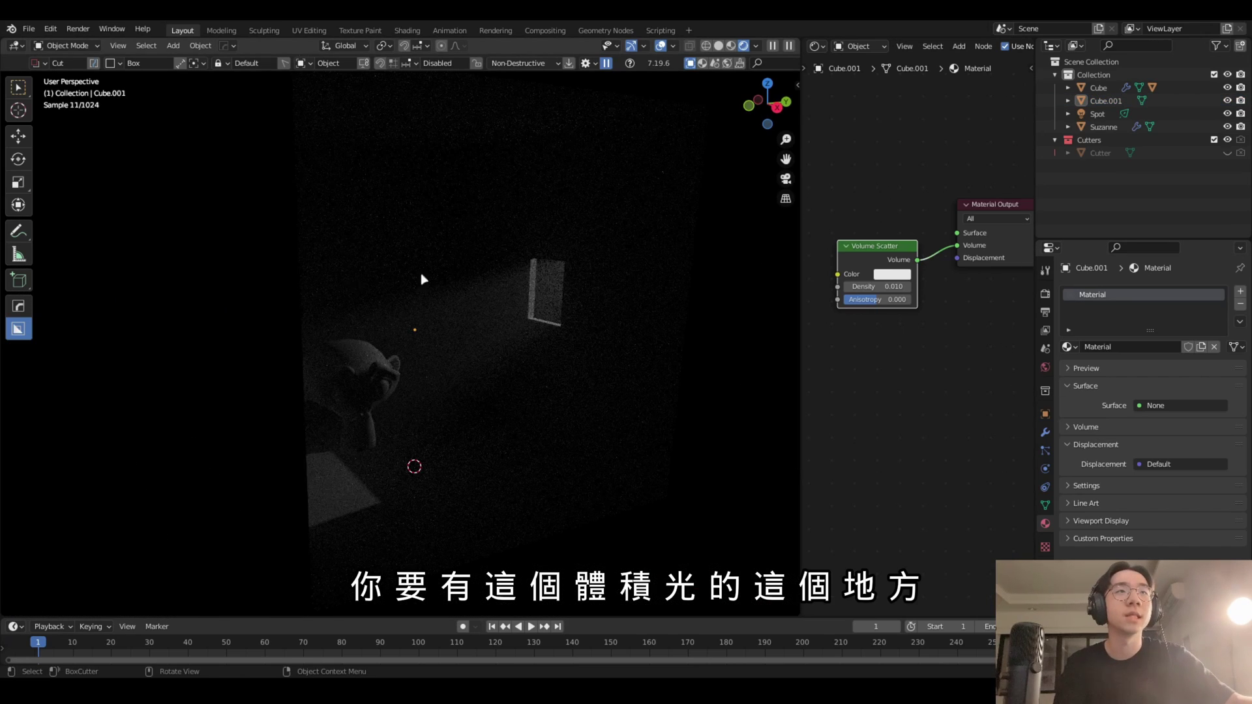
{"action": "left_click", "coordinate": [551, 282]}
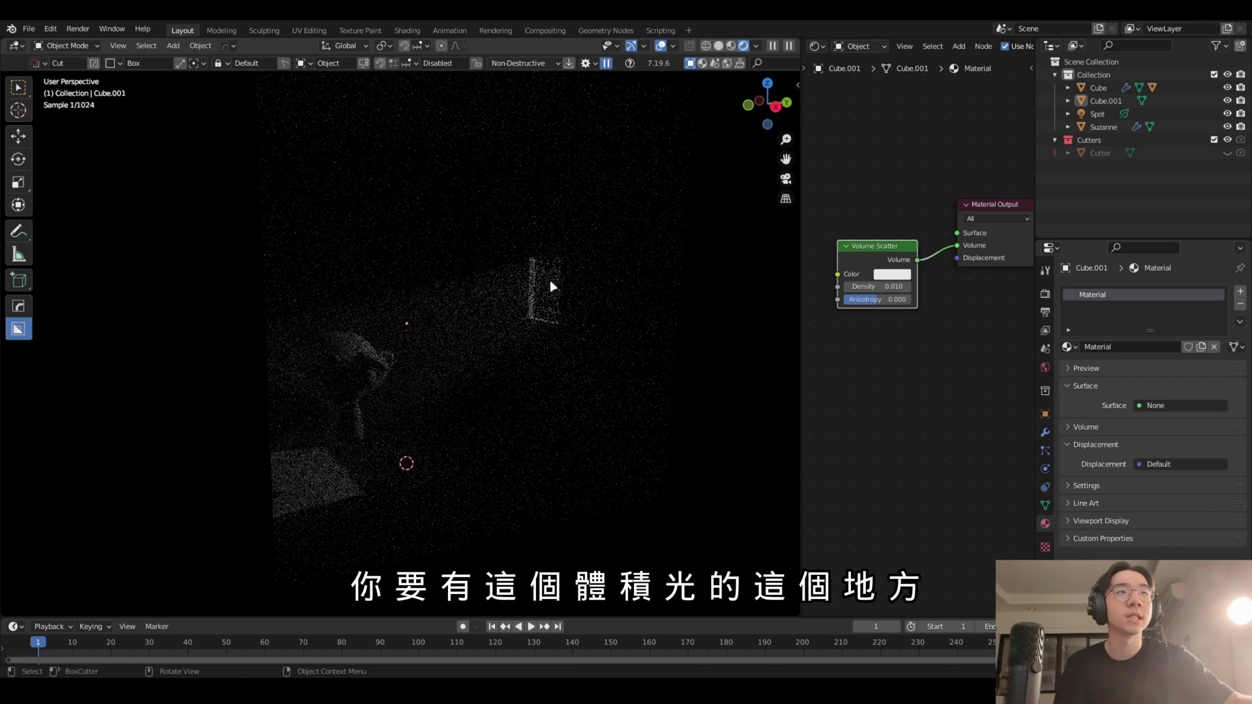
{"action": "left_click", "coordinate": [1228, 101]}
{"action": "left_click", "coordinate": [1228, 101]}
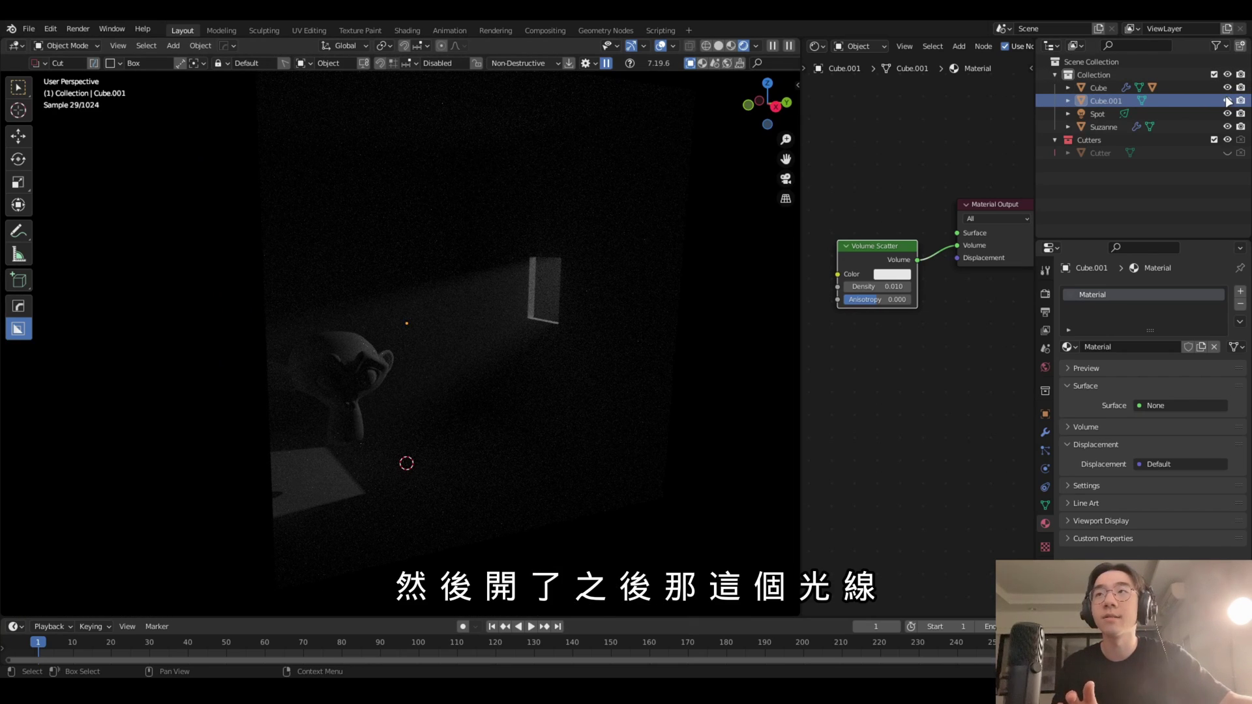
{"action": "mouse_move", "coordinate": [358, 322]}
{"action": "middle_mouse_down"}
{"action": "mouse_move", "coordinate": [573, 361]}
{"action": "mouse_move", "coordinate": [562, 350]}
{"action": "mouse_move", "coordinate": [600, 340]}
{"action": "mouse_move", "coordinate": [500, 330]}
{"action": "mouse_move", "coordinate": [562, 271]}
{"action": "middle_mouse_up"}
- Move one side face of the volume cube along Y so the spotlight sits outside it
{"action": "left_click", "coordinate": [500, 330]}
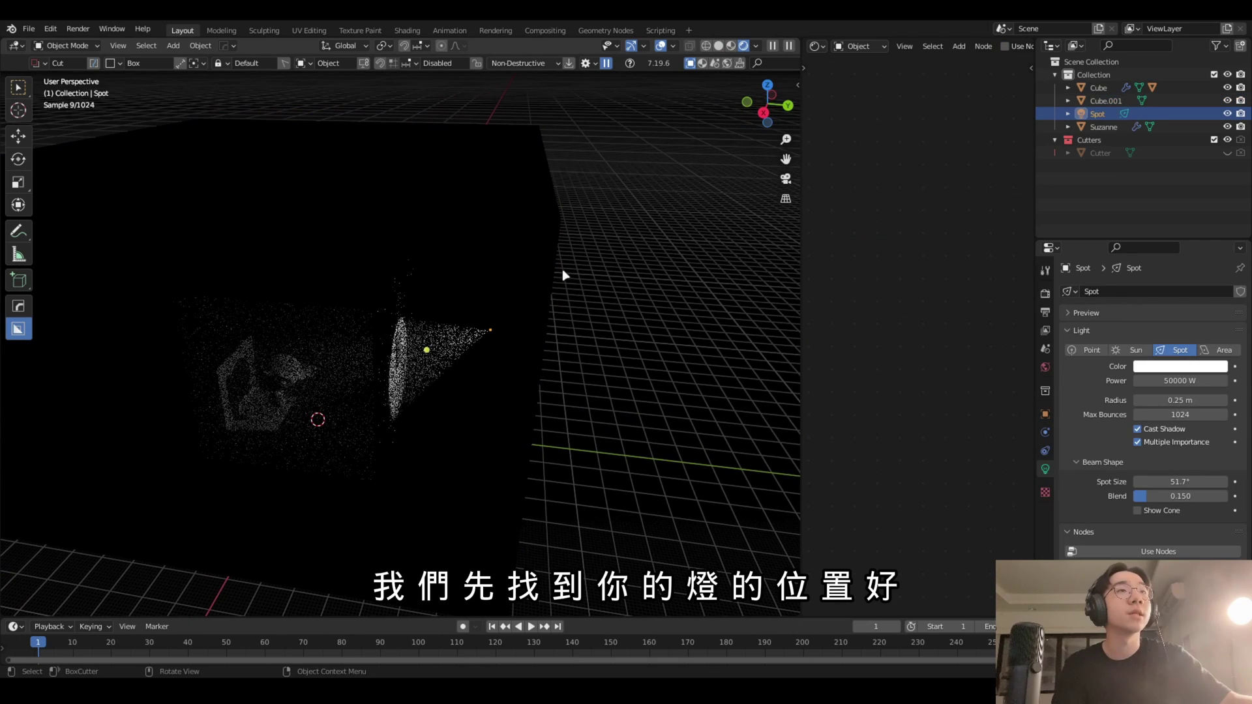
{"action": "left_click", "coordinate": [520, 255]}
{"action": "key", "text": "Tab"}
{"action": "left_click", "coordinate": [535, 277]}
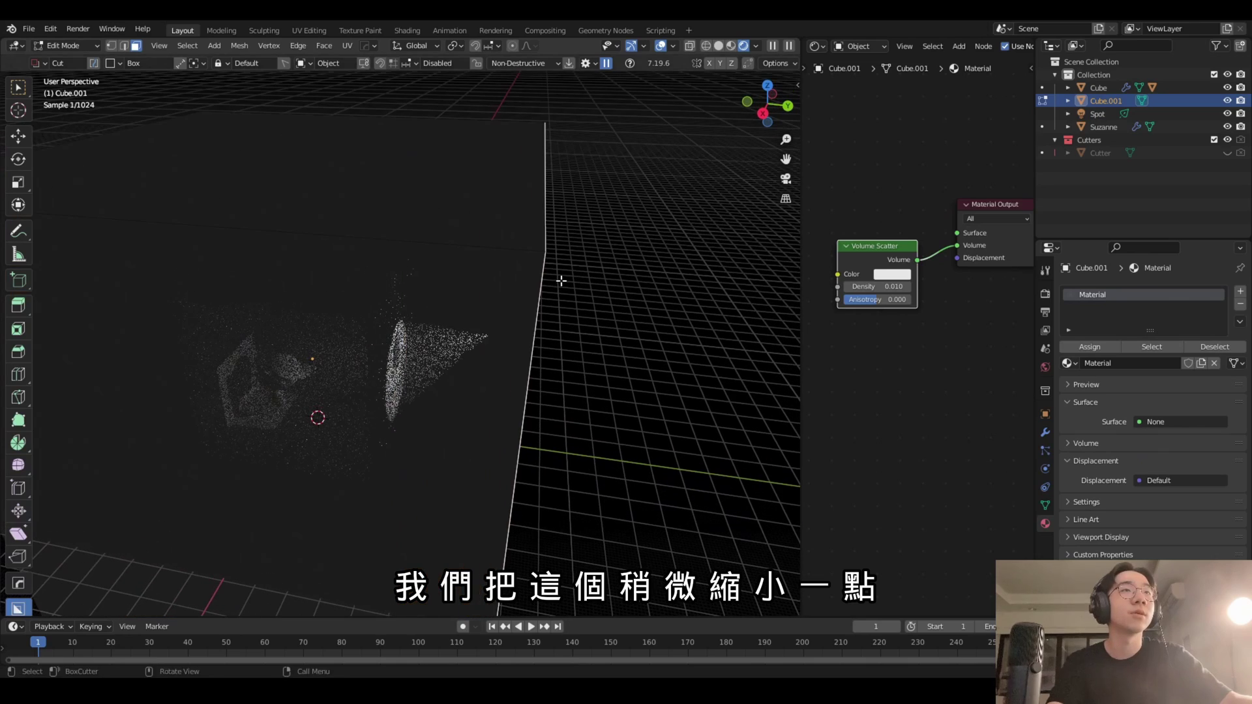
{"action": "key", "text": "g"}
{"action": "key", "text": "y"}
{"action": "left_click", "coordinate": [506, 274]}
- Return to Object Mode with the spotlight's settings shown, zoomed out in solid shading
{"action": "key", "text": "ctrl+Tab"}
{"action": "left_click", "coordinate": [516, 195]}
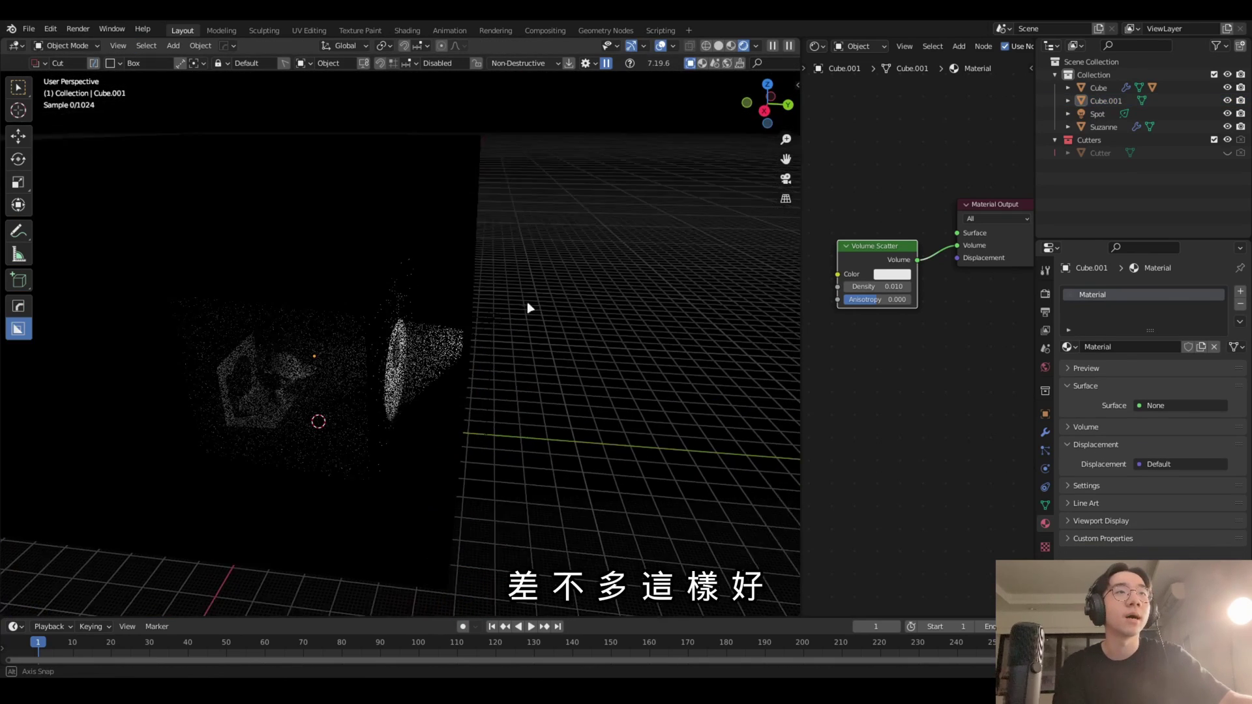
{"action": "left_click", "coordinate": [517, 321]}
{"action": "scroll", "coordinate": [606, 297], "scroll_direction": "down", "scroll_amount": 3}
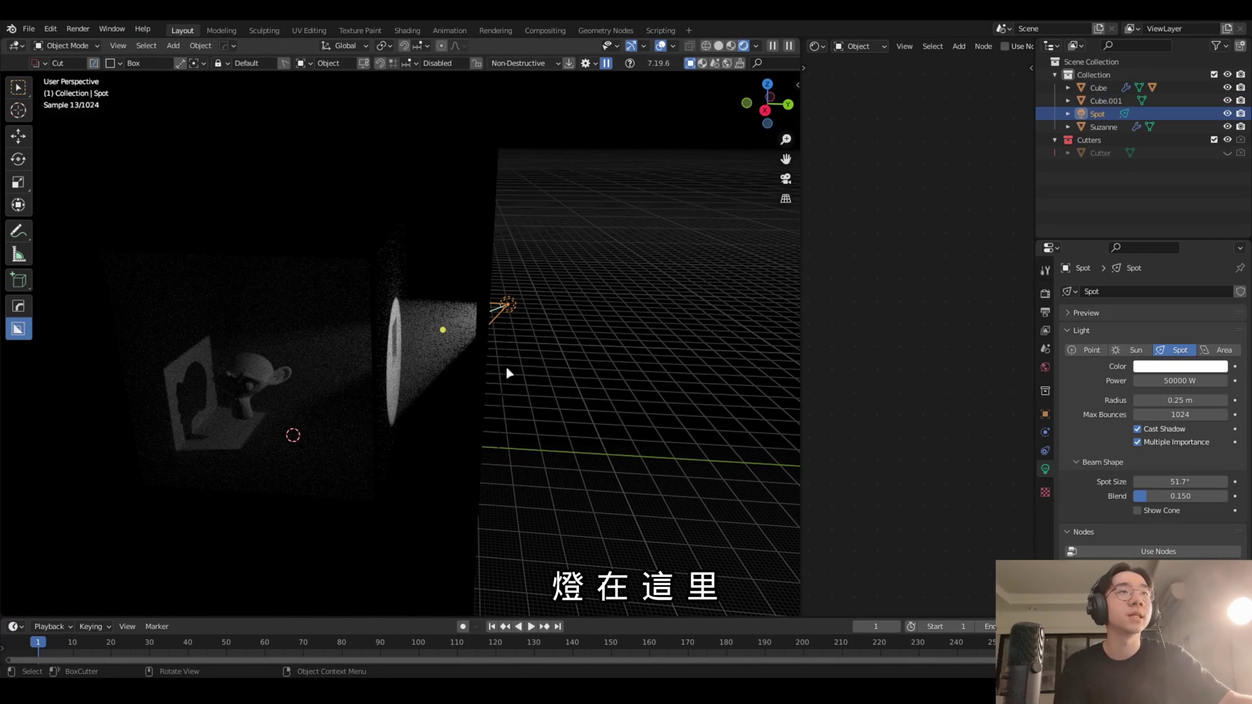
{"action": "scroll", "coordinate": [532, 278], "scroll_direction": "down", "scroll_amount": 3}
{"action": "left_click", "coordinate": [719, 45]}
- Add a plane, move it along Y and resize it
{"action": "scroll", "coordinate": [522, 265], "scroll_direction": "down", "scroll_amount": 3}
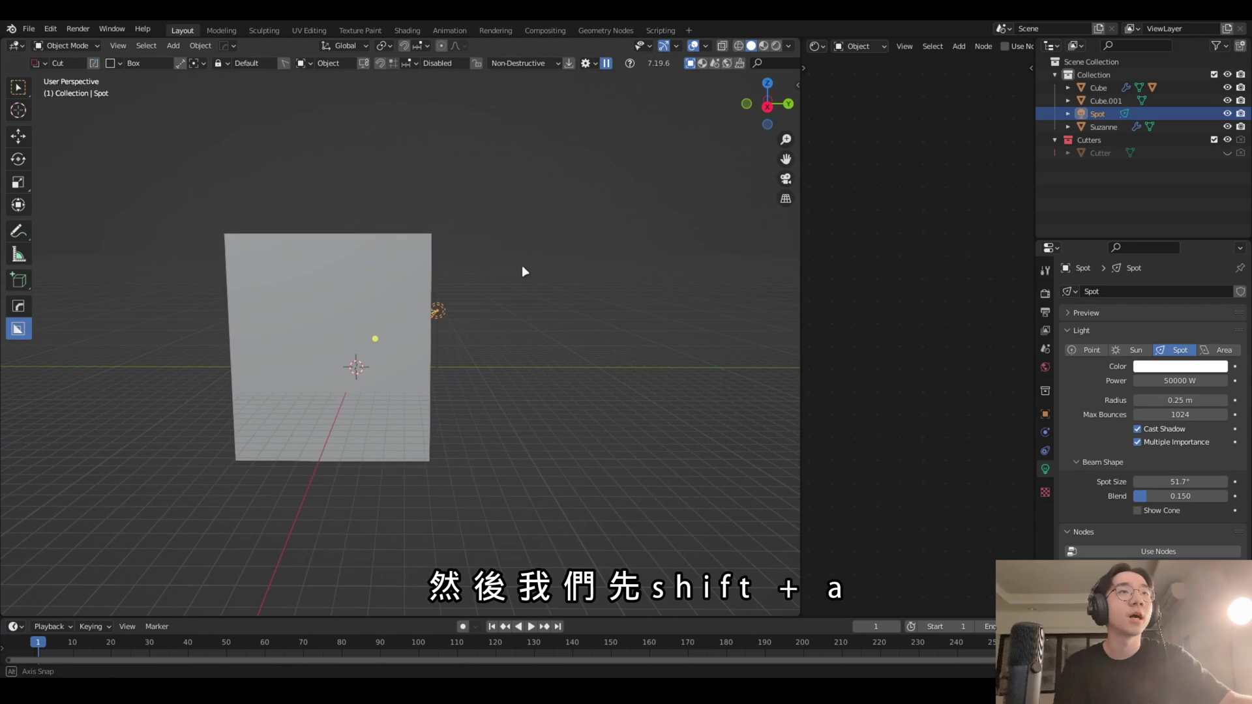
{"action": "key", "text": "shift+a"}
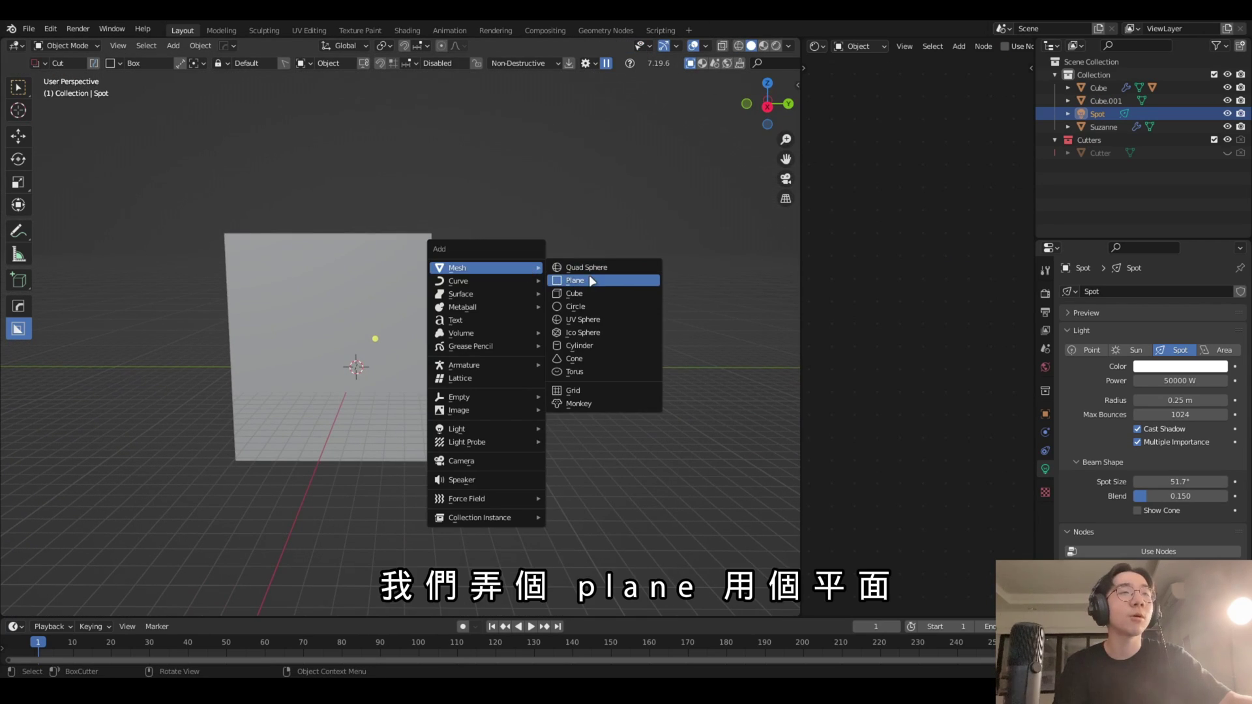
{"action": "left_click", "coordinate": [590, 277]}
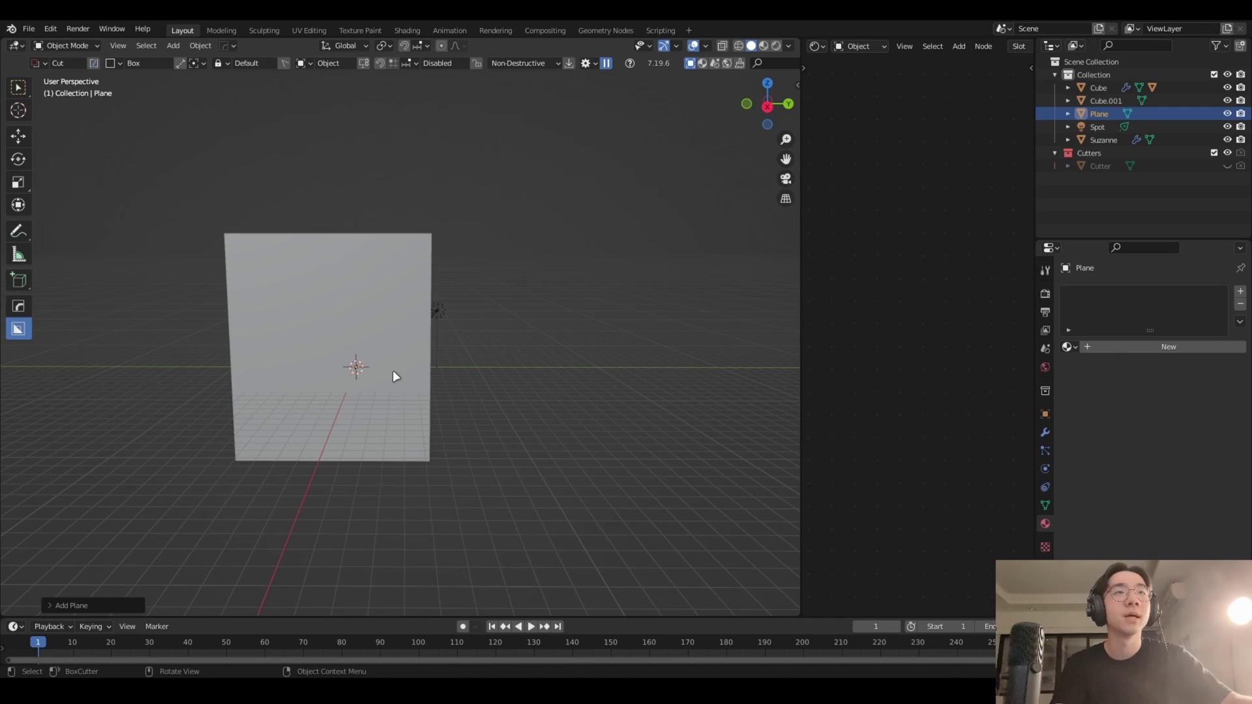
{"action": "key", "text": "g"}
{"action": "key", "text": "y"}
{"action": "left_click", "coordinate": [481, 379]}
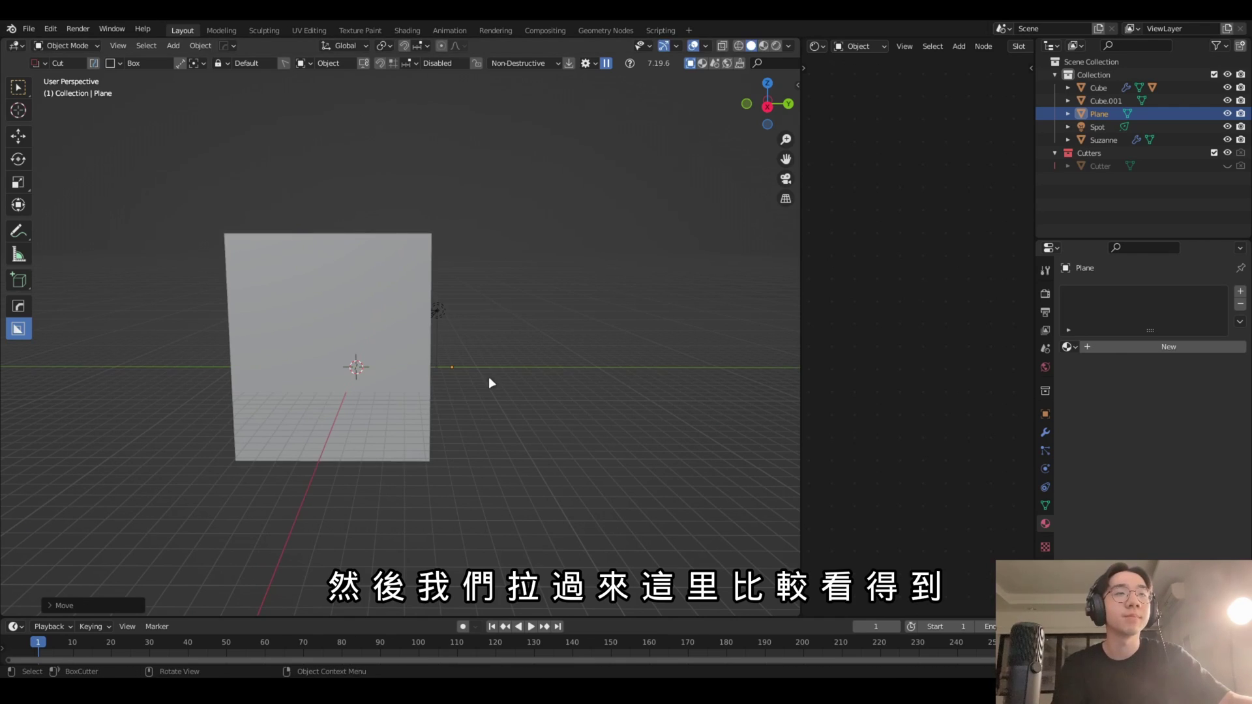
{"action": "key", "text": "s"}
{"action": "left_click", "coordinate": [288, 423]}
- Rotate the plane 90° around X and move it along Y in front of the light
{"action": "type", "text": "rx90"}
{"action": "key", "text": "Return"}
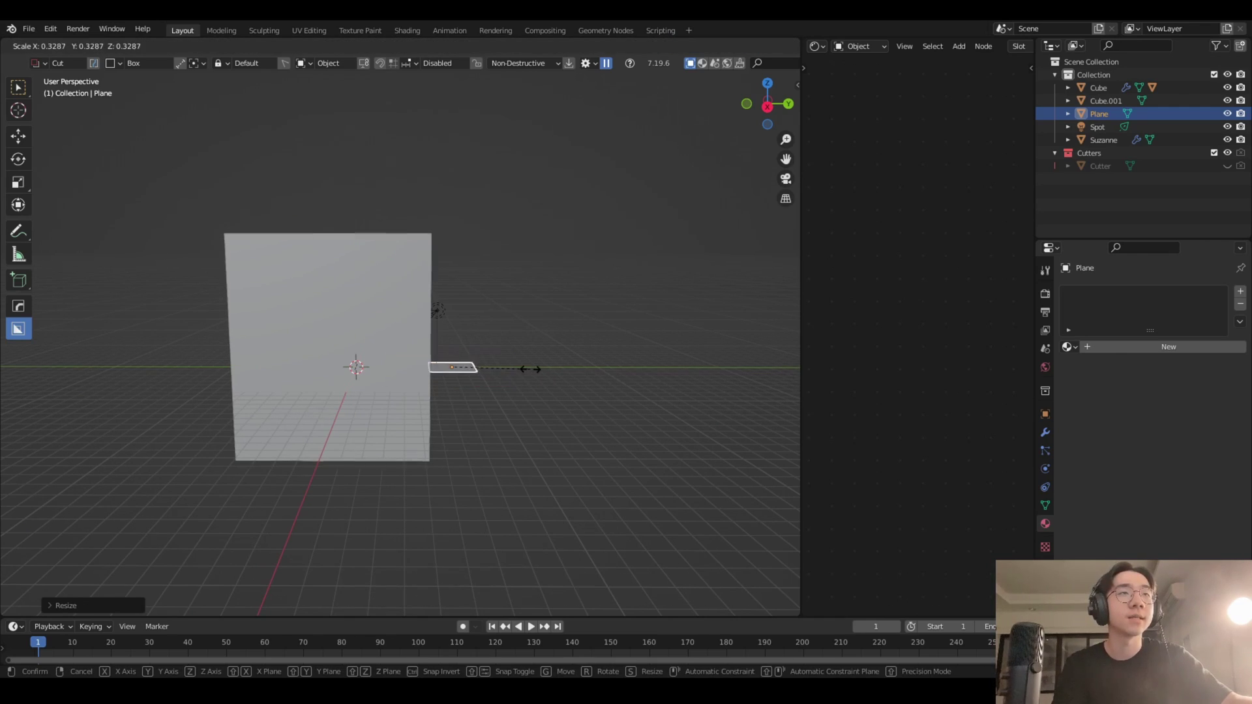
{"action": "key", "text": "g"}
{"action": "key", "text": "y"}
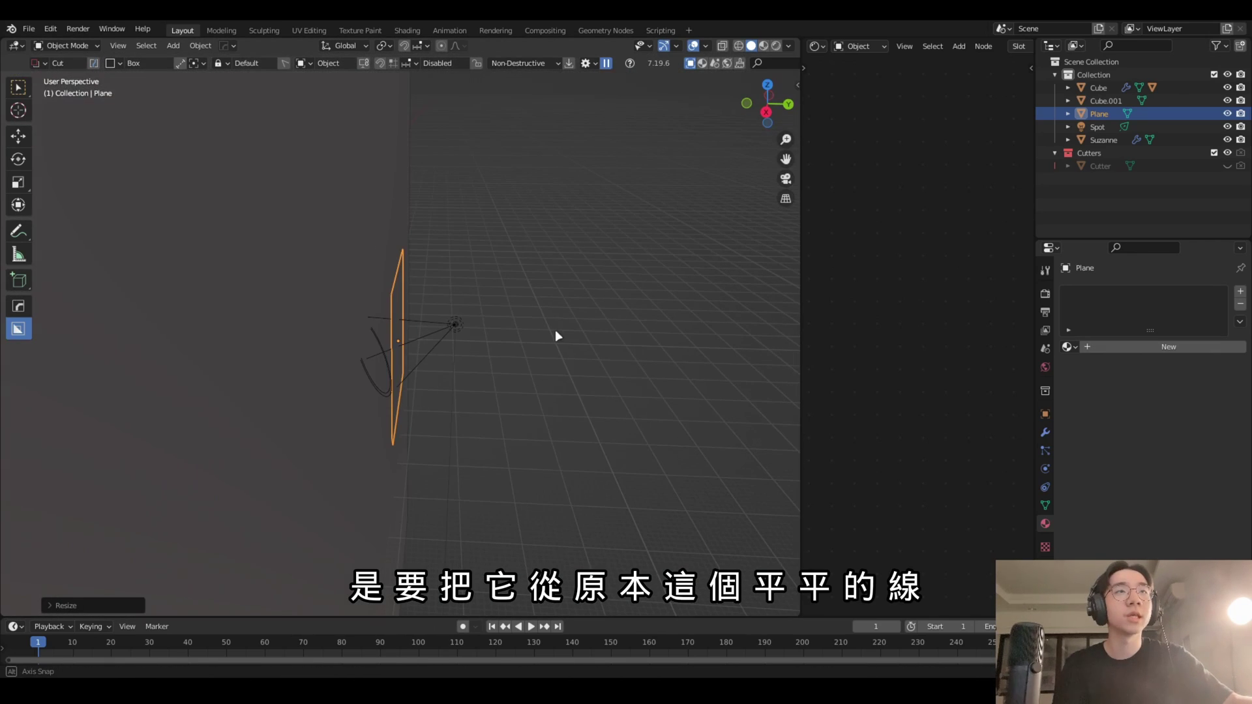
{"action": "key", "text": "g"}
{"action": "key", "text": "y"}
{"action": "left_click", "coordinate": [524, 326]}
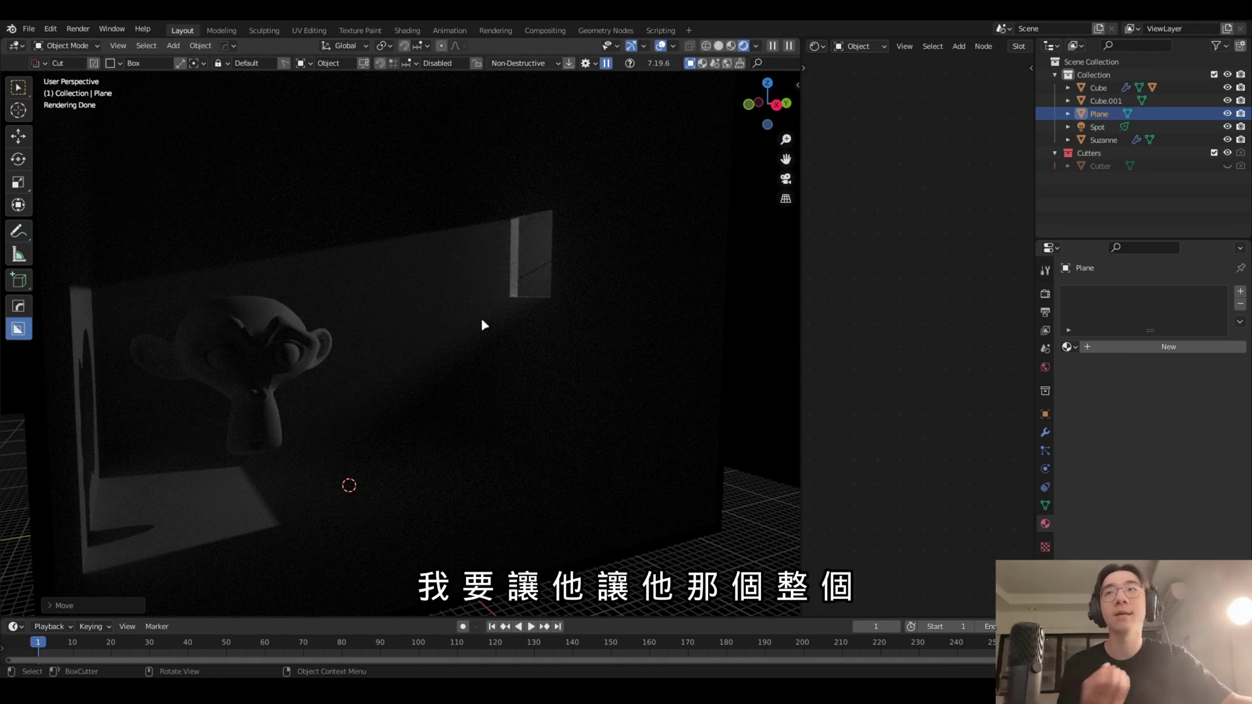
- Raise the plane along Z into the beam and view it in solid shading
{"action": "middle_click_drag", "start_coordinate": [481, 318], "coordinate": [573, 263]}
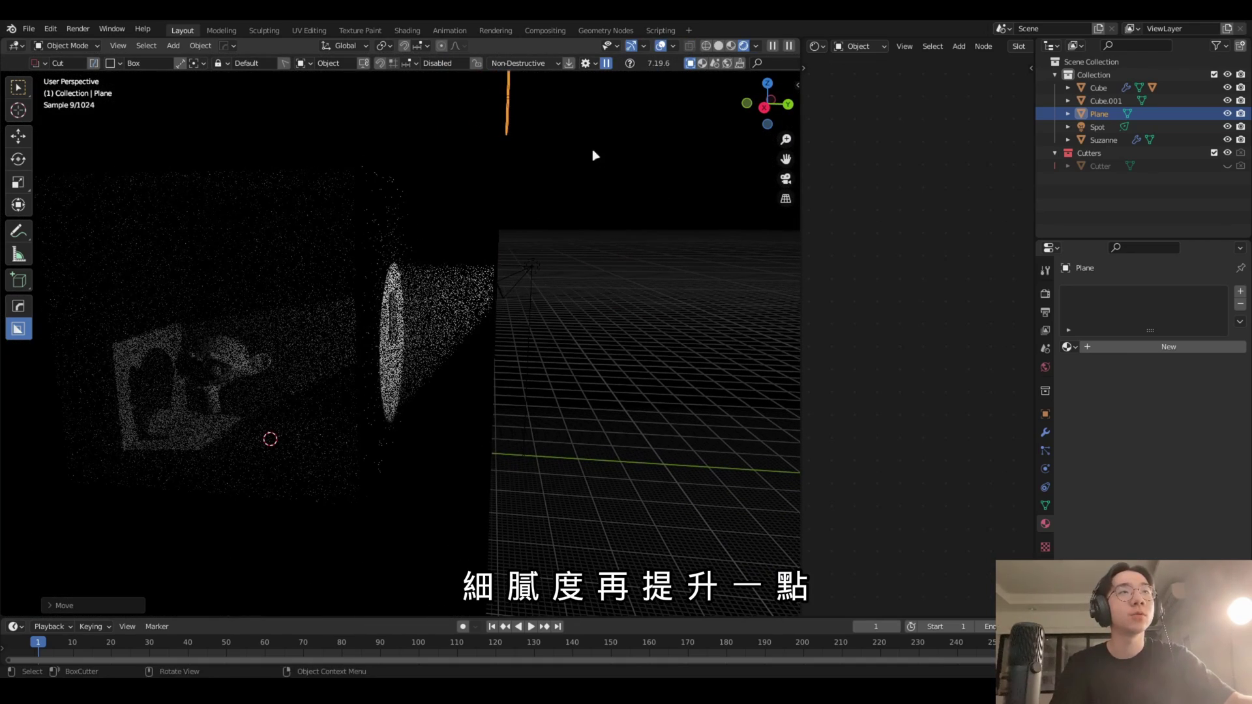
{"action": "key", "text": "g"}
{"action": "key", "text": "z"}
{"action": "left_click", "coordinate": [566, 335]}
{"action": "mouse_move", "coordinate": [597, 290]}
{"action": "middle_mouse_down"}
{"action": "mouse_move", "coordinate": [585, 268]}
{"action": "mouse_move", "coordinate": [738, 44]}
{"action": "middle_mouse_up"}
{"action": "left_click", "coordinate": [718, 45]}
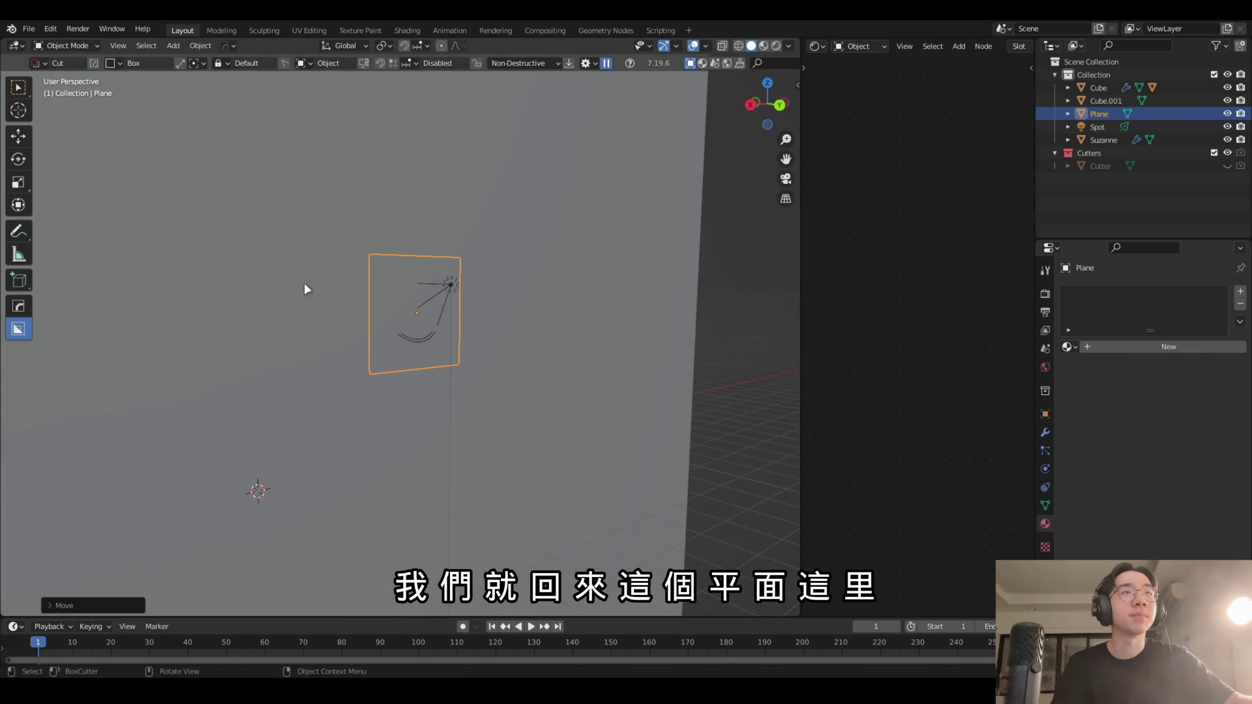
- In Edit Mode, subdivide the plane four times into a fine grid
{"action": "key", "text": "Tab"}
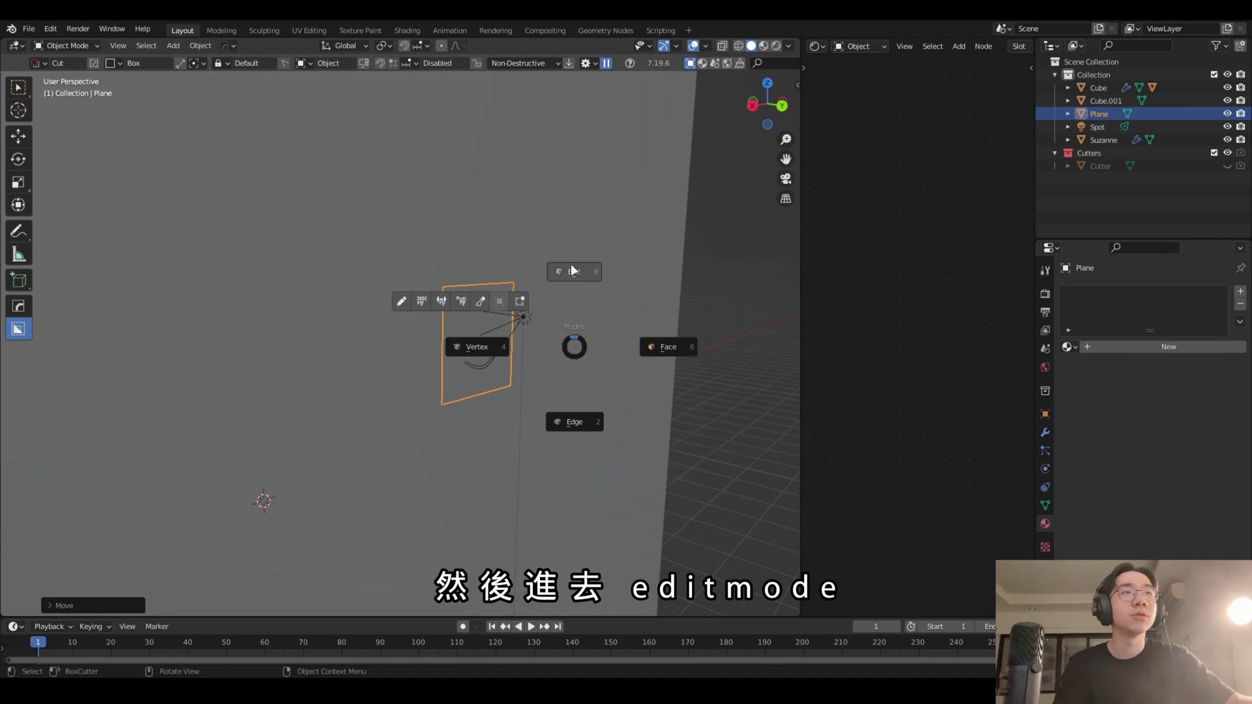
{"action": "left_click", "coordinate": [590, 273]}
{"action": "right_click", "coordinate": [579, 289]}
{"action": "left_click", "coordinate": [580, 288]}
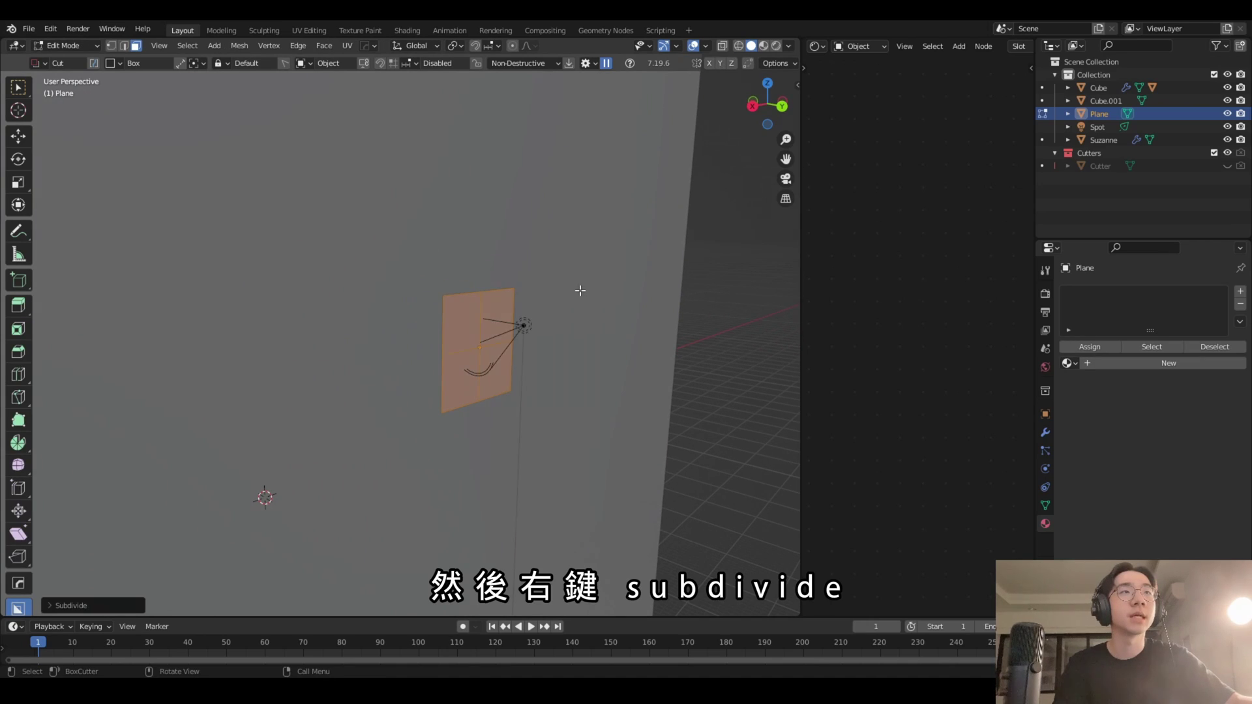
{"action": "right_click", "coordinate": [580, 290]}
{"action": "left_click", "coordinate": [580, 290]}
{"action": "right_click", "coordinate": [580, 290]}
{"action": "left_click", "coordinate": [580, 290]}
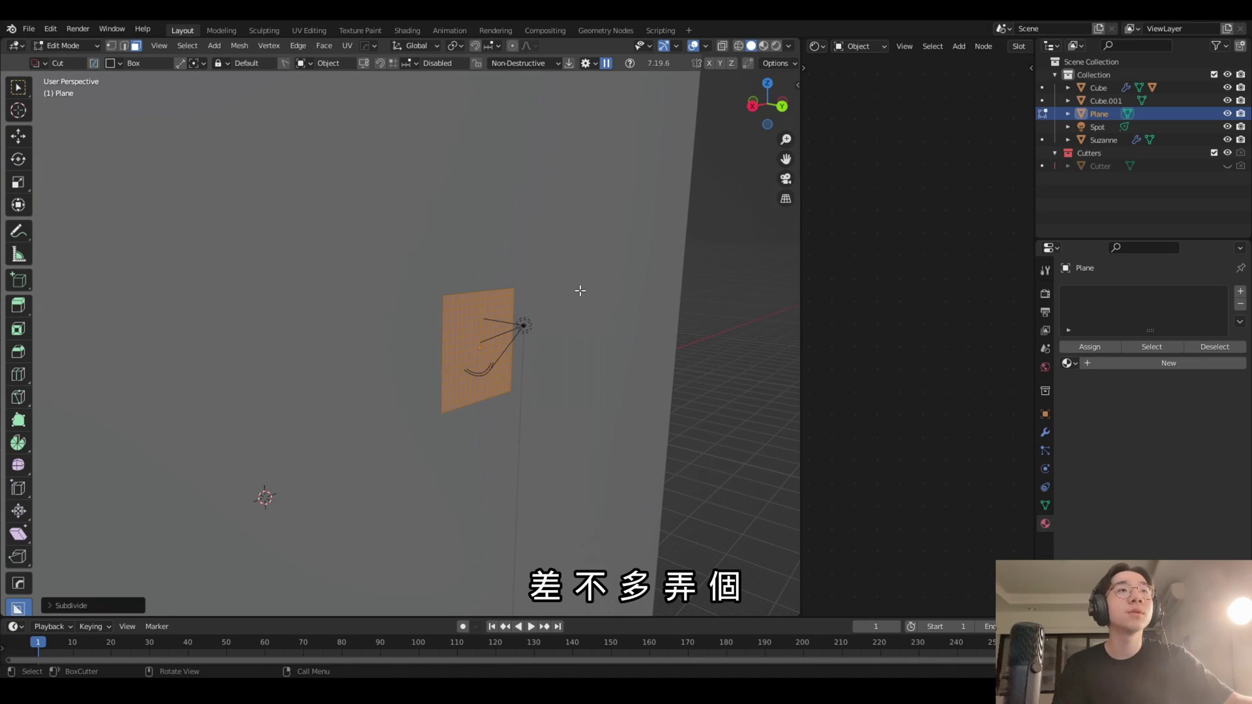
{"action": "right_click", "coordinate": [580, 290]}
{"action": "left_click", "coordinate": [580, 291]}
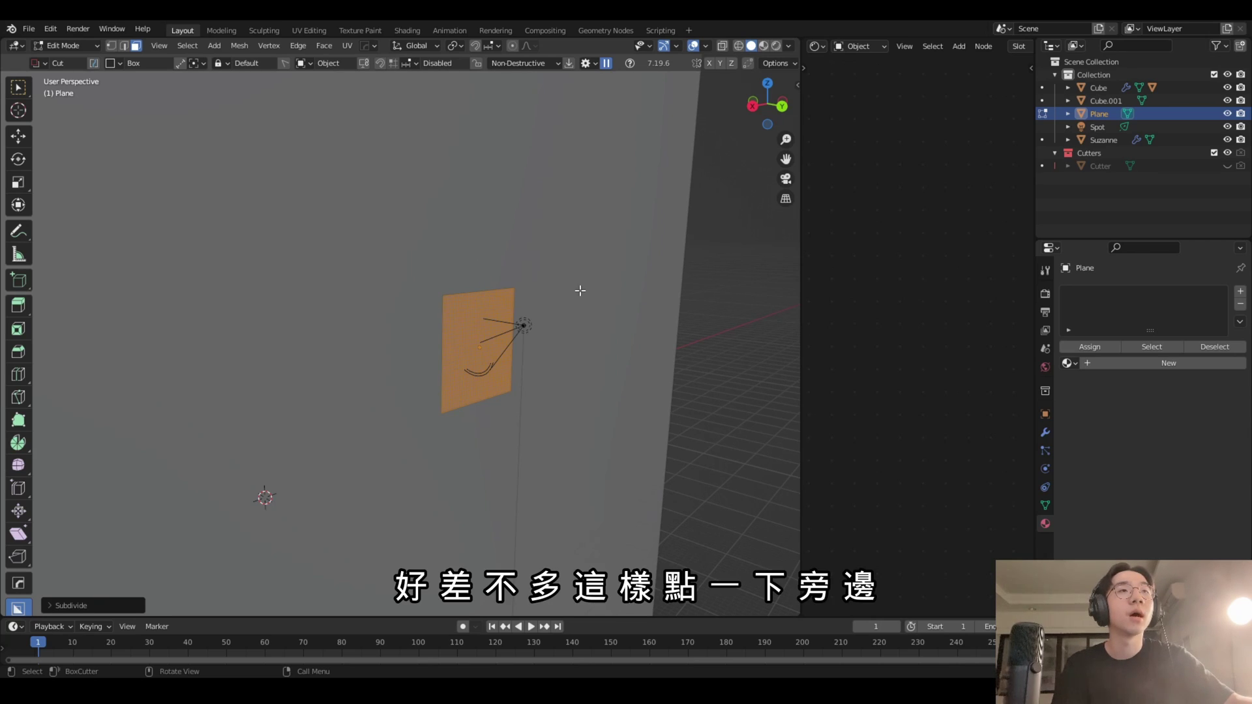
- Deselect everything, then pick a random scattering of the grid's faces
{"action": "middle_click_drag", "start_coordinate": [580, 289], "coordinate": [554, 333]}
{"action": "key", "text": "KP_Decimal"}
{"action": "left_click", "coordinate": [653, 247]}
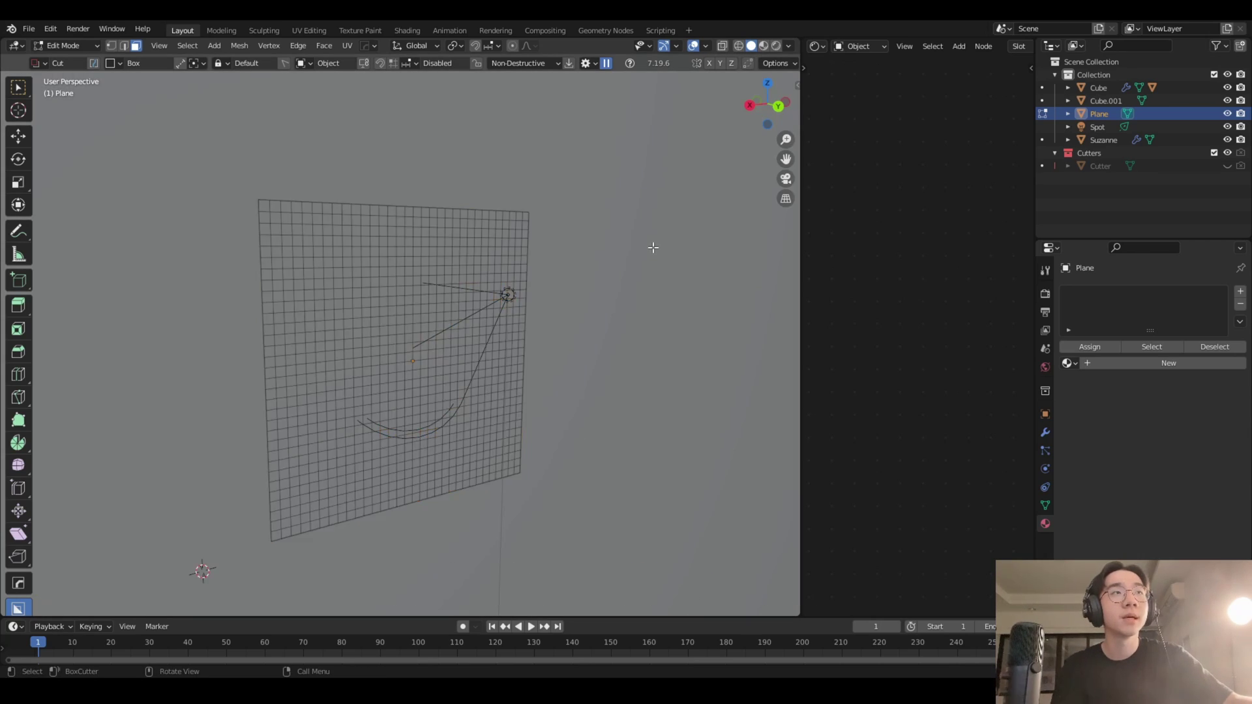
{"action": "left_click", "coordinate": [187, 45]}
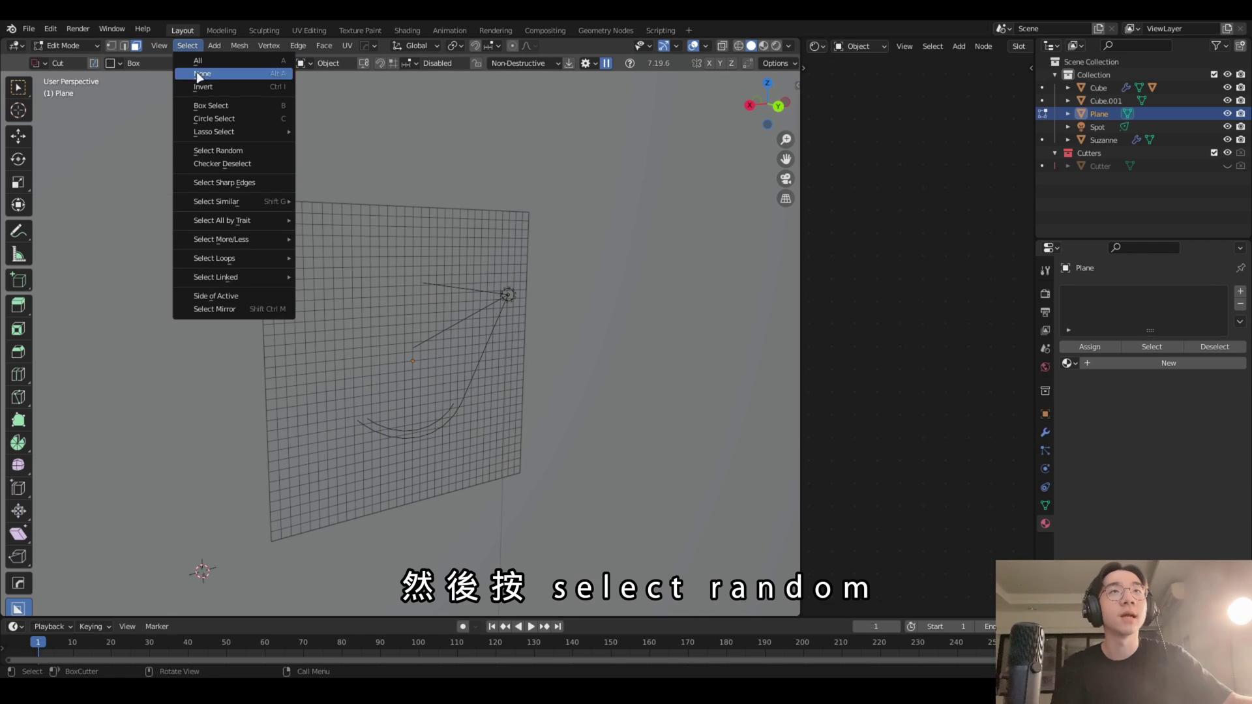
{"action": "left_click", "coordinate": [249, 154]}
{"action": "scroll", "coordinate": [459, 311], "scroll_direction": "down", "scroll_amount": 3}
{"action": "scroll", "coordinate": [467, 344], "scroll_direction": "up", "scroll_amount": 2}
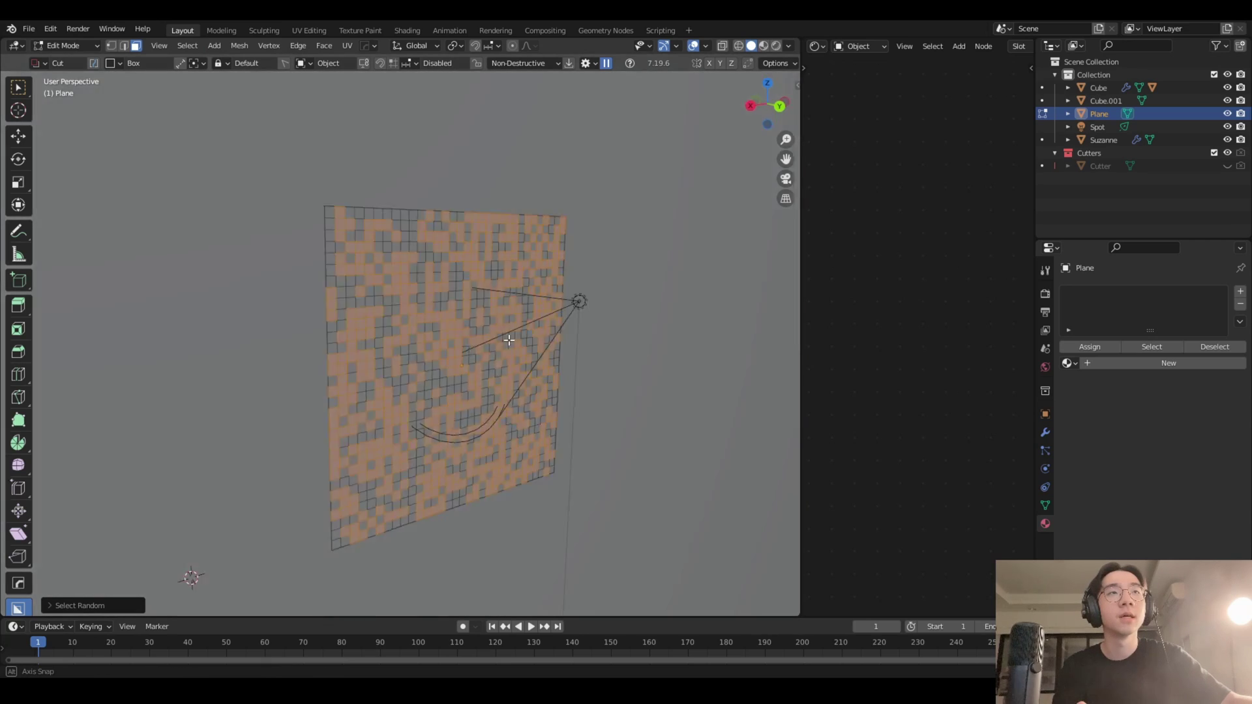
{"action": "scroll", "coordinate": [587, 326], "scroll_direction": "up", "scroll_amount": 2}
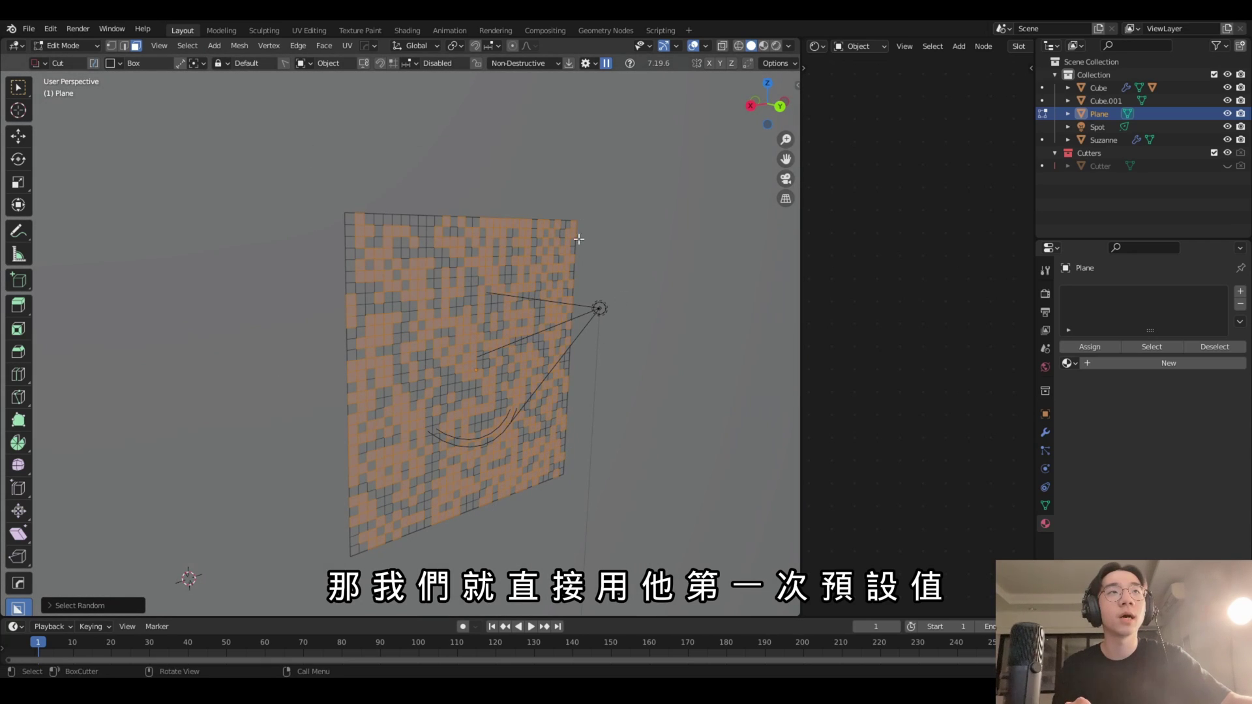
- Delete the randomly selected faces and return to Object Mode with nothing selected
{"action": "key", "text": "x"}
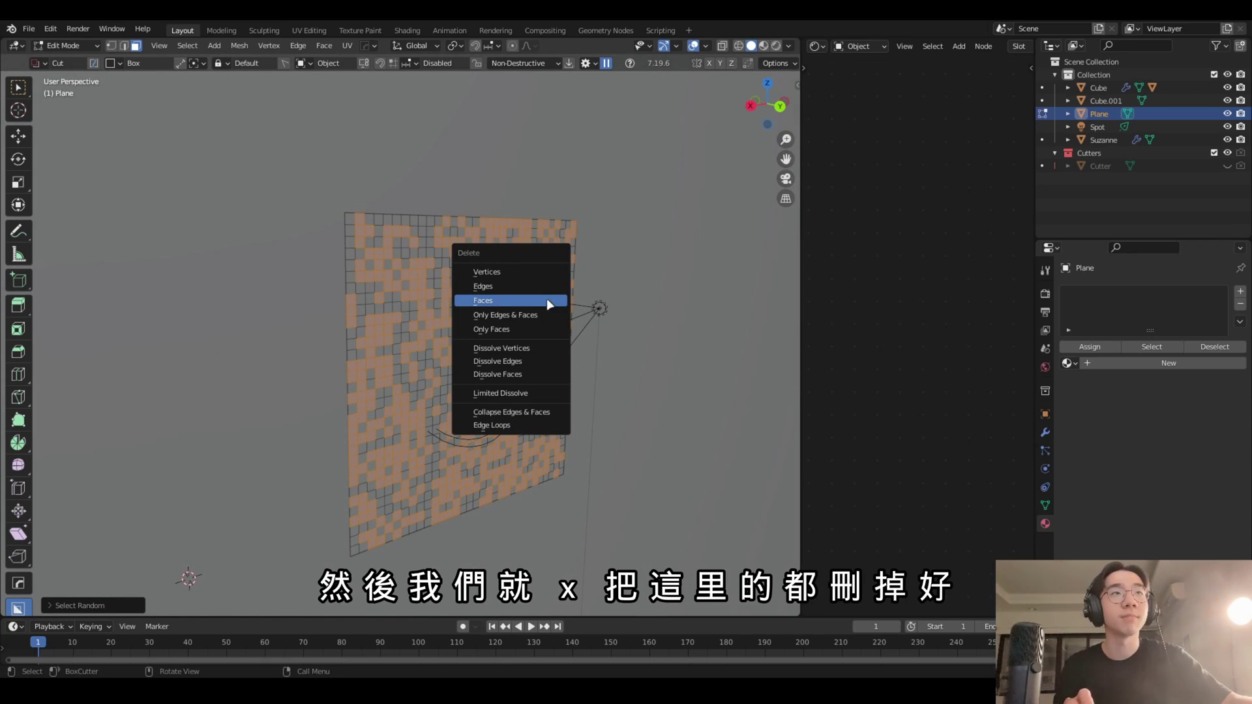
{"action": "left_click", "coordinate": [549, 304]}
{"action": "scroll", "coordinate": [512, 365], "scroll_direction": "down", "scroll_amount": 5}
{"action": "scroll", "coordinate": [532, 392], "scroll_direction": "down", "scroll_amount": 3}
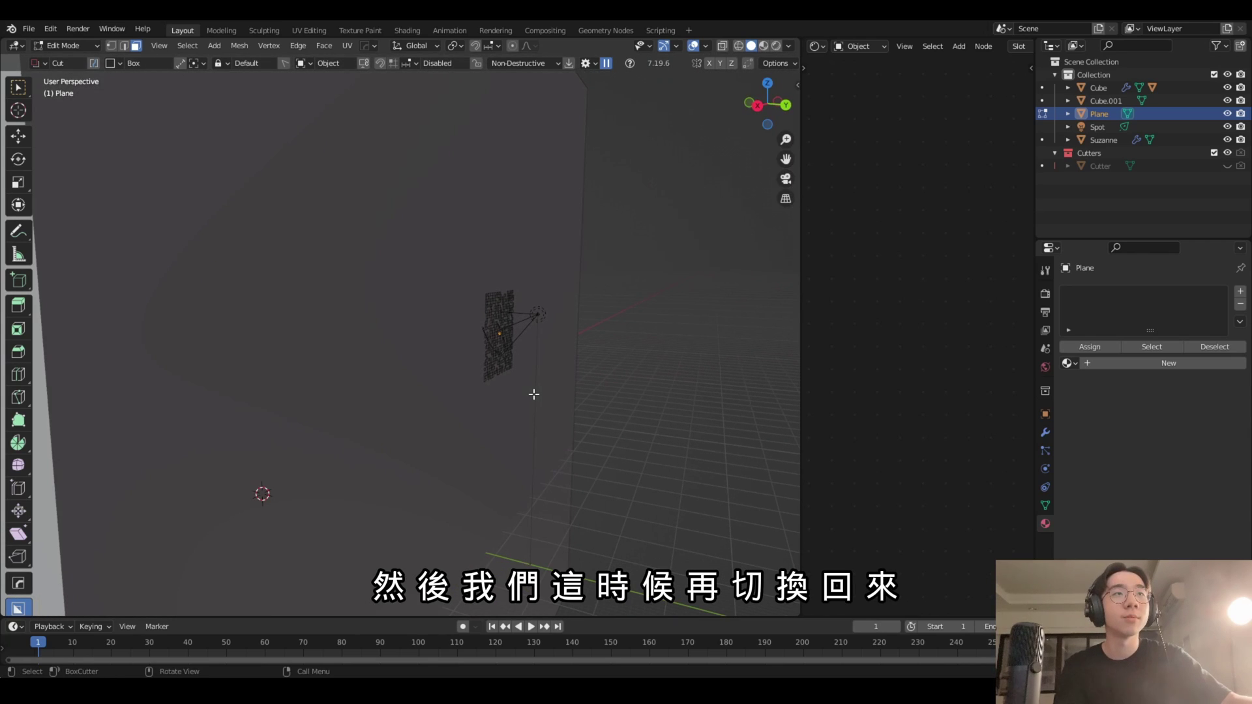
{"action": "key", "text": "ctrl+Tab"}
{"action": "left_click", "coordinate": [534, 317]}
{"action": "left_click", "coordinate": [621, 291]}
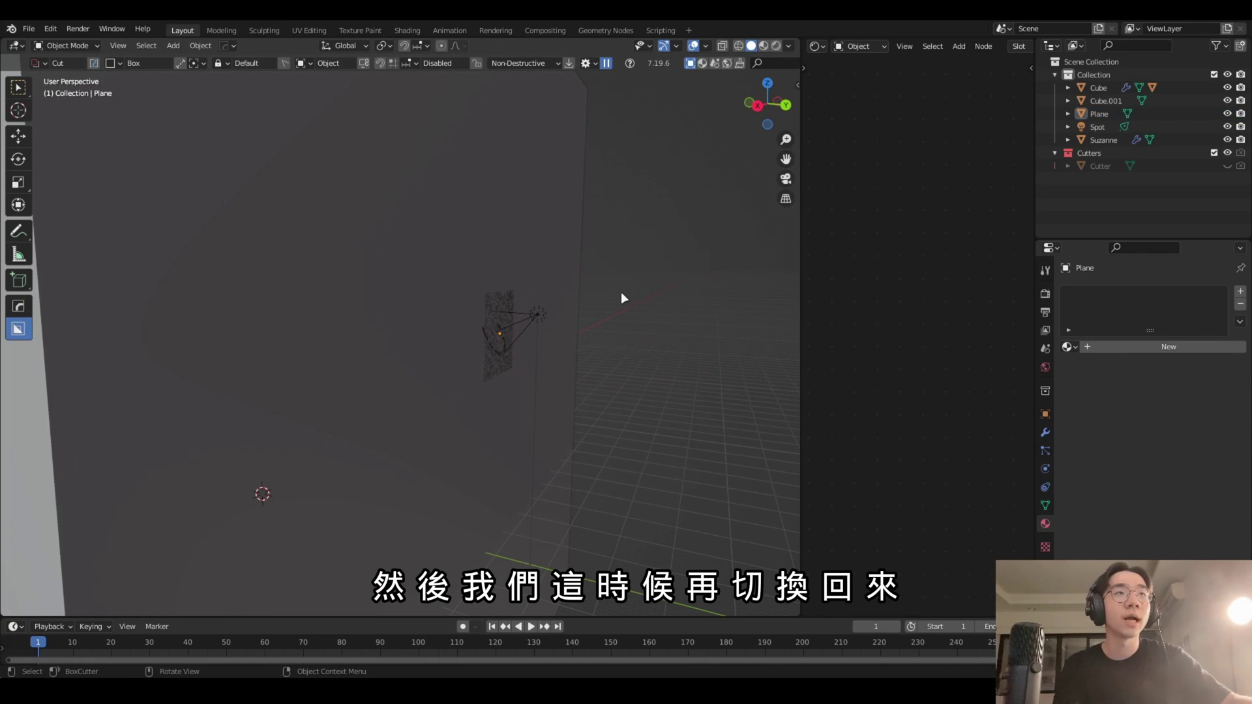
- Preview the scene in Rendered shading, orbit slightly, and select Cube.001 in the outliner
{"action": "left_click", "coordinate": [771, 45]}
{"action": "mouse_move", "coordinate": [511, 318]}
{"action": "middle_mouse_down"}
{"action": "mouse_move", "coordinate": [574, 311]}
{"action": "mouse_move", "coordinate": [389, 400]}
{"action": "mouse_move", "coordinate": [508, 367]}
{"action": "mouse_move", "coordinate": [498, 360]}
{"action": "mouse_move", "coordinate": [528, 321]}
{"action": "mouse_move", "coordinate": [511, 346]}
{"action": "mouse_move", "coordinate": [651, 187]}
{"action": "mouse_move", "coordinate": [632, 257]}
{"action": "mouse_move", "coordinate": [553, 341]}
{"action": "mouse_move", "coordinate": [520, 326]}
{"action": "mouse_move", "coordinate": [531, 341]}
{"action": "middle_mouse_up"}
{"action": "left_click", "coordinate": [528, 381]}
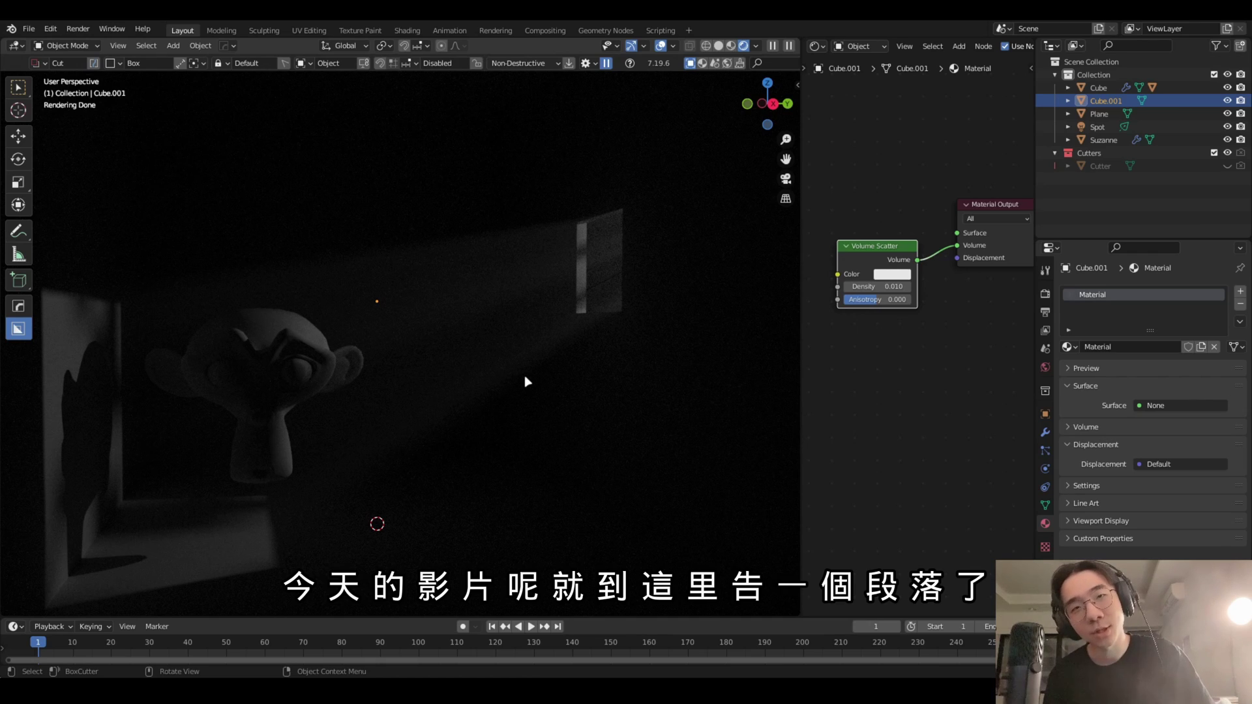